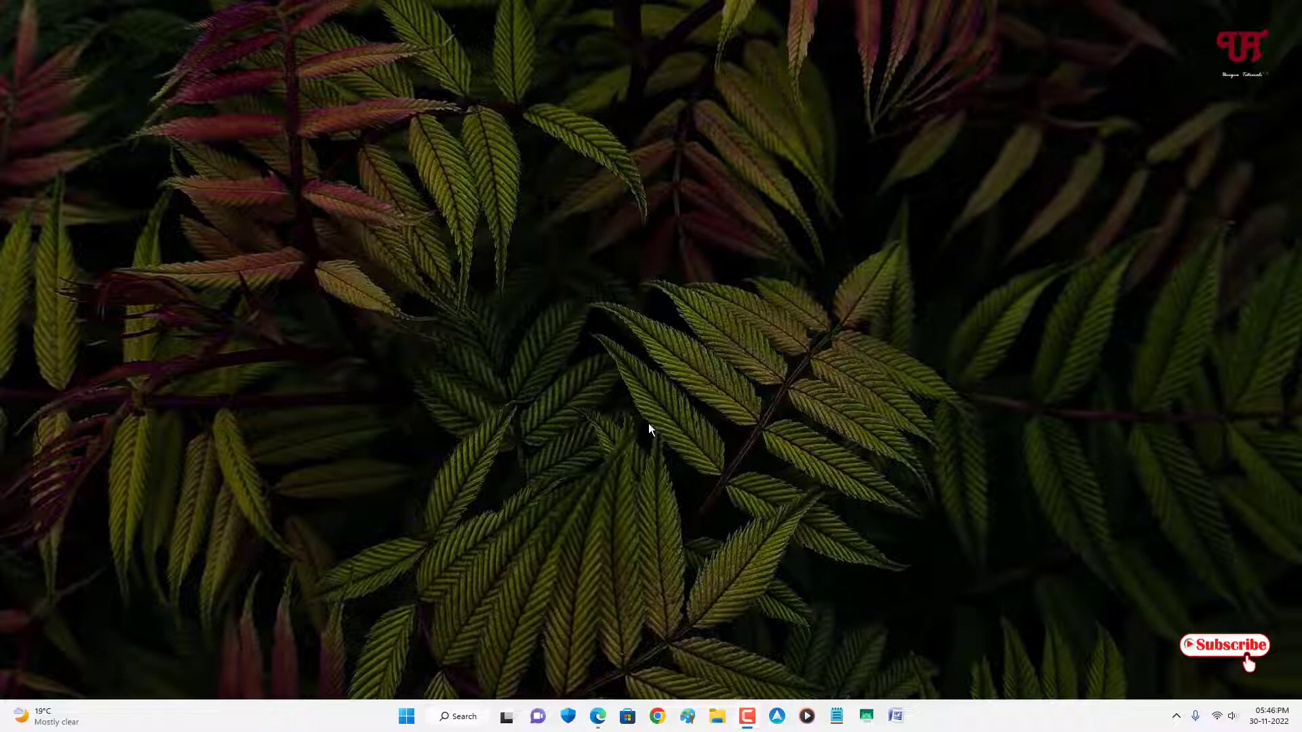
- Open the official WinLaunch site, winlaunch.org, from the top Google result
{"action": "left_click", "coordinate": [597, 716]}
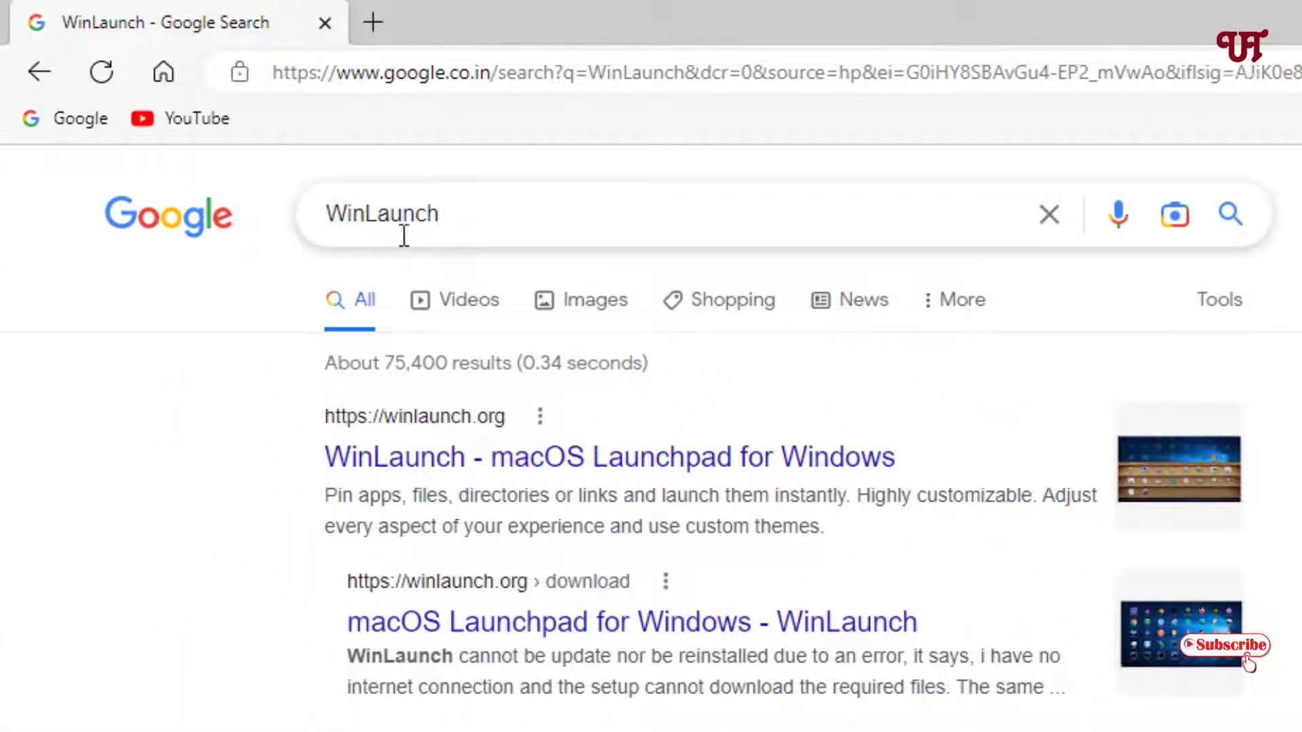
{"action": "left_click", "coordinate": [436, 461]}
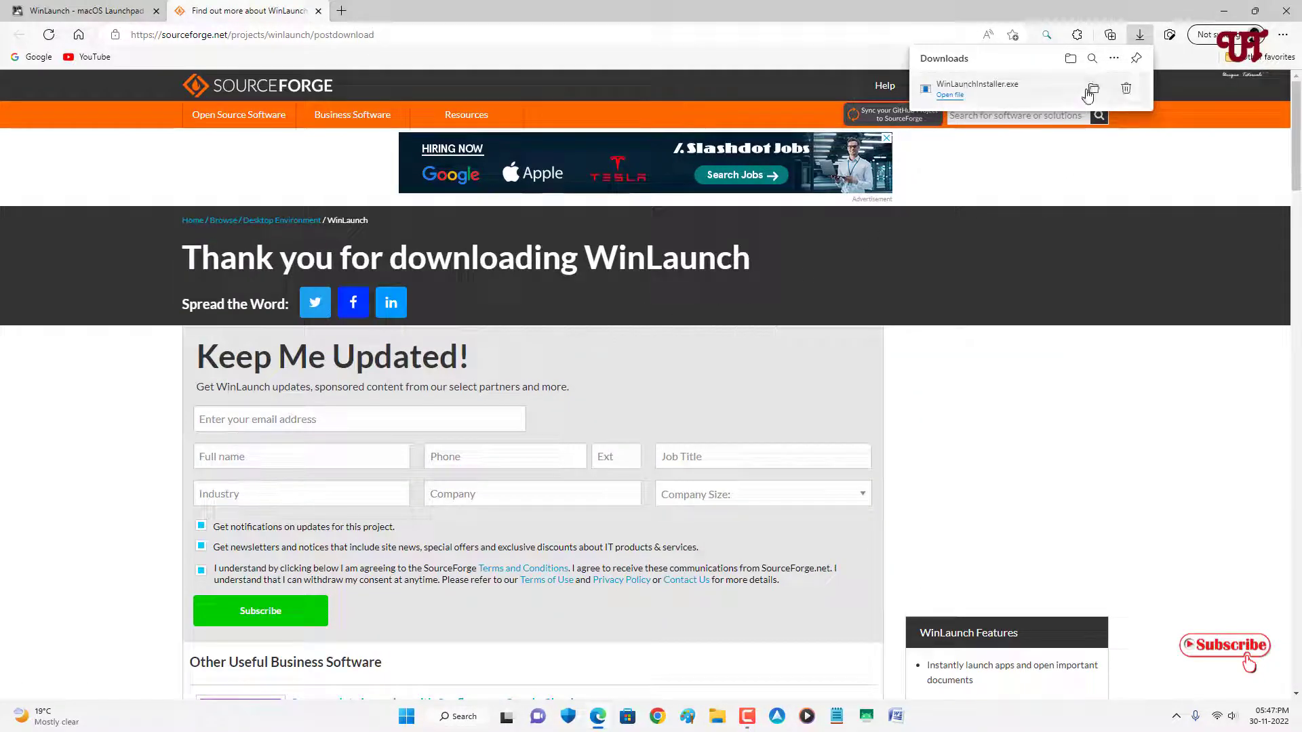
- Show the downloaded WinLaunchInstaller.exe in its Downloads folder
{"action": "left_click", "coordinate": [1092, 90]}
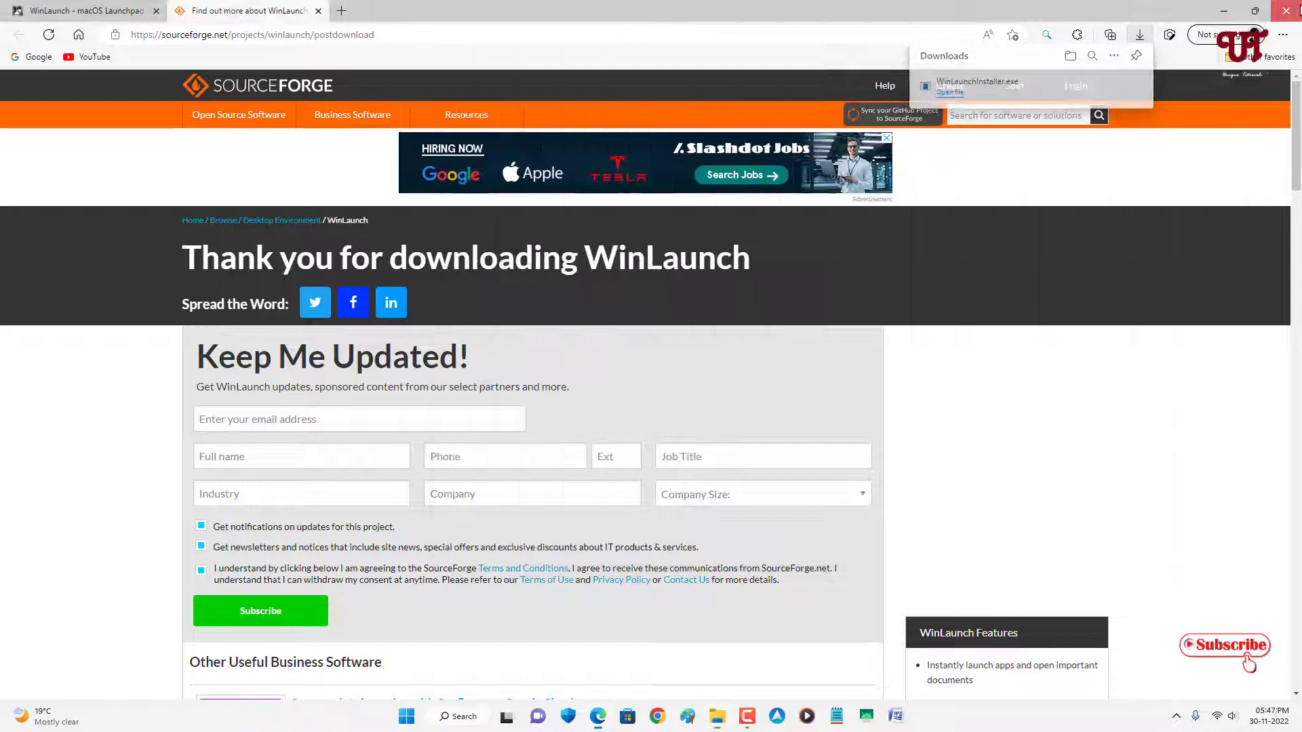
- Install and start WinLaunch, accepting its EULA and closing the welcome changelog
{"action": "left_click", "coordinate": [1299, 9]}
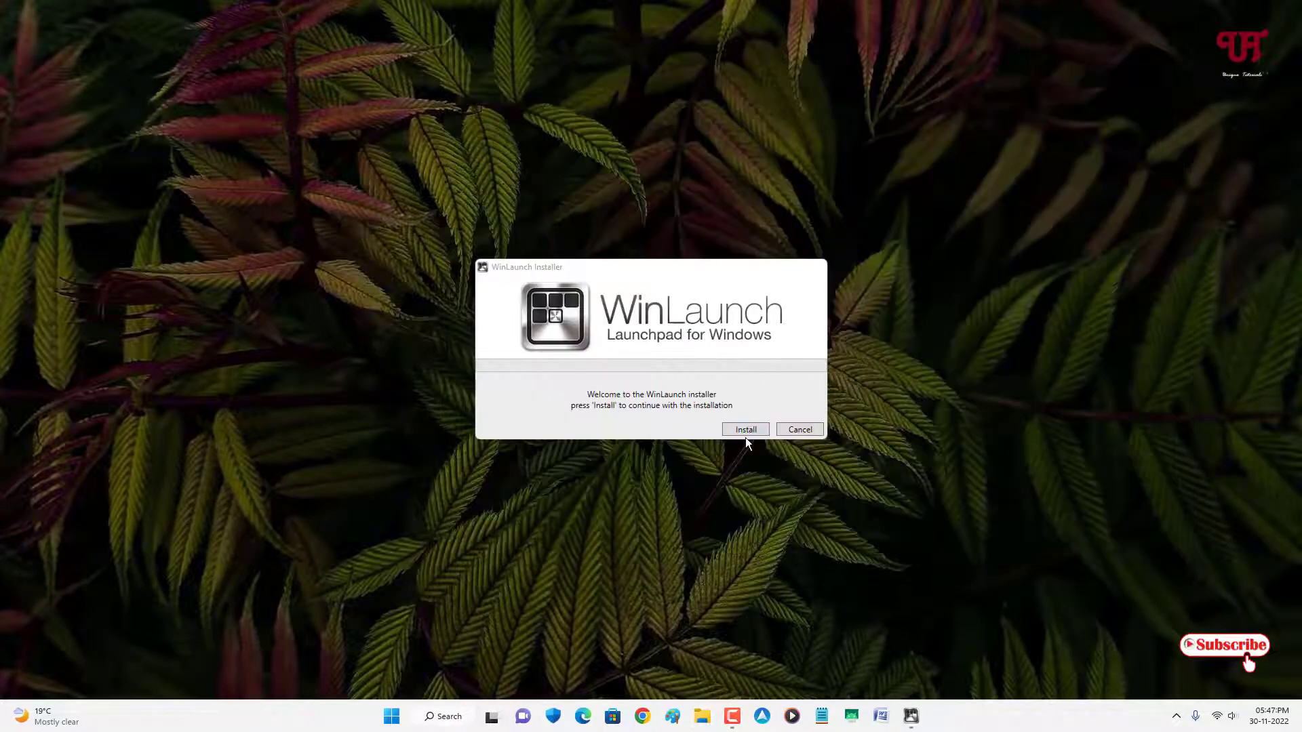
{"action": "left_click", "coordinate": [745, 430]}
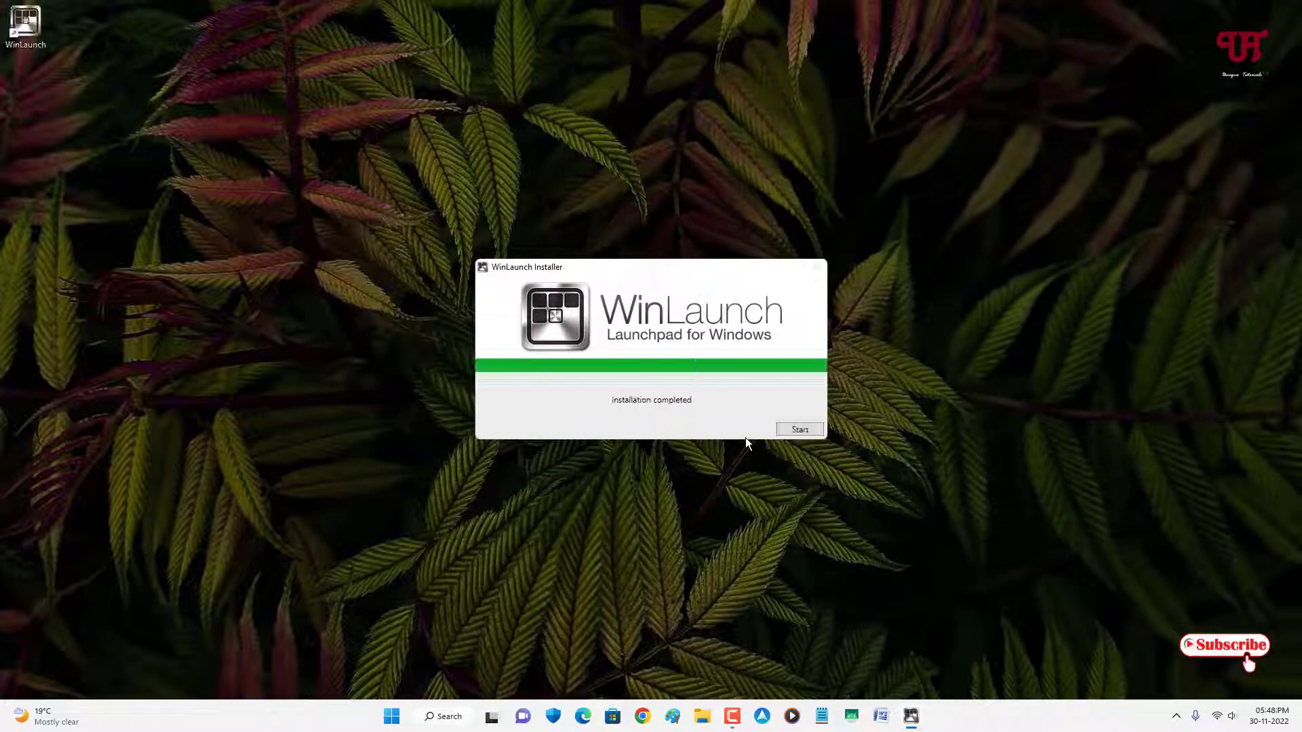
{"action": "left_click", "coordinate": [807, 429]}
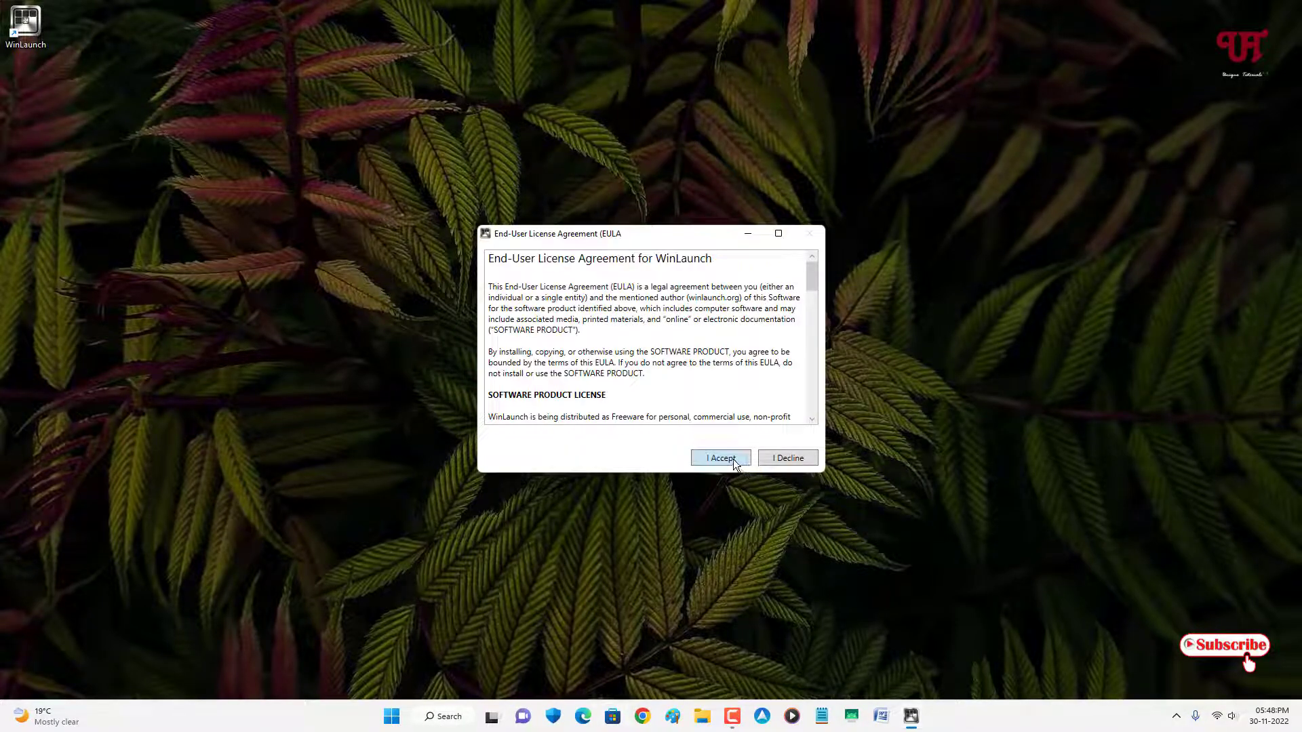
{"action": "left_click", "coordinate": [736, 461]}
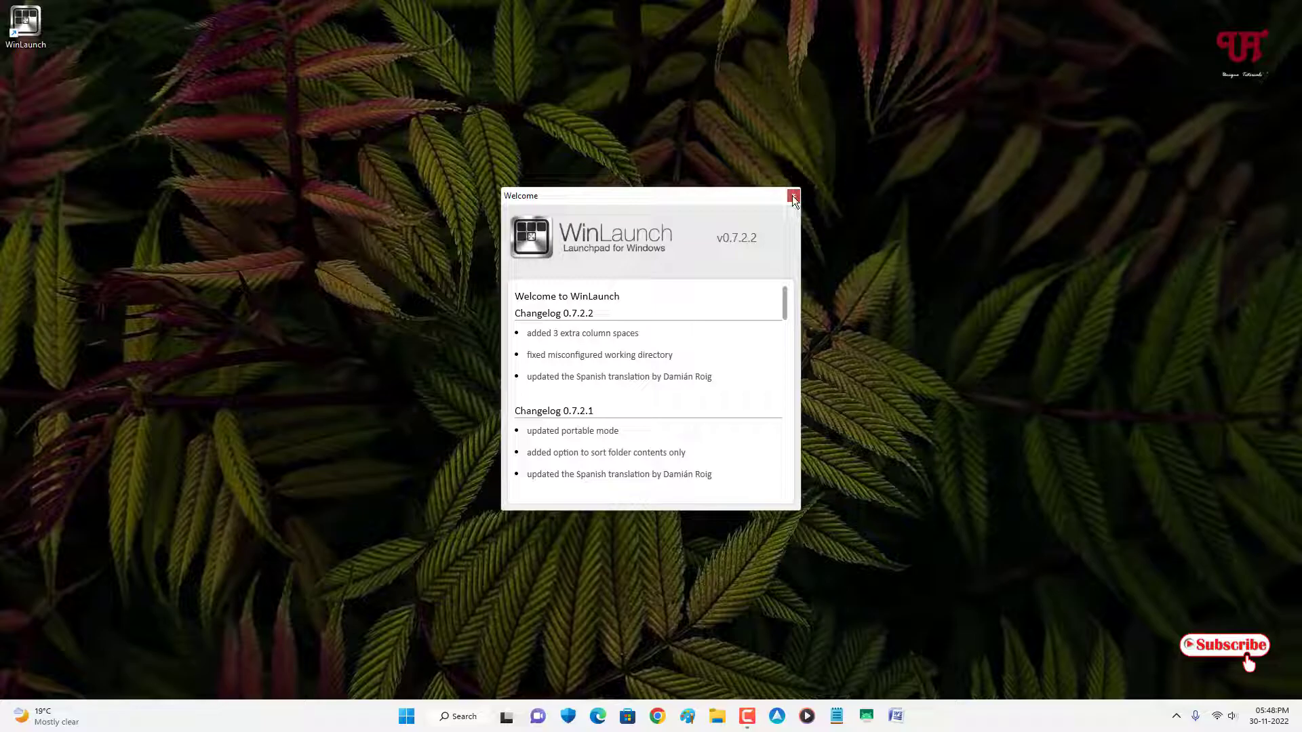
{"action": "left_click", "coordinate": [792, 195]}
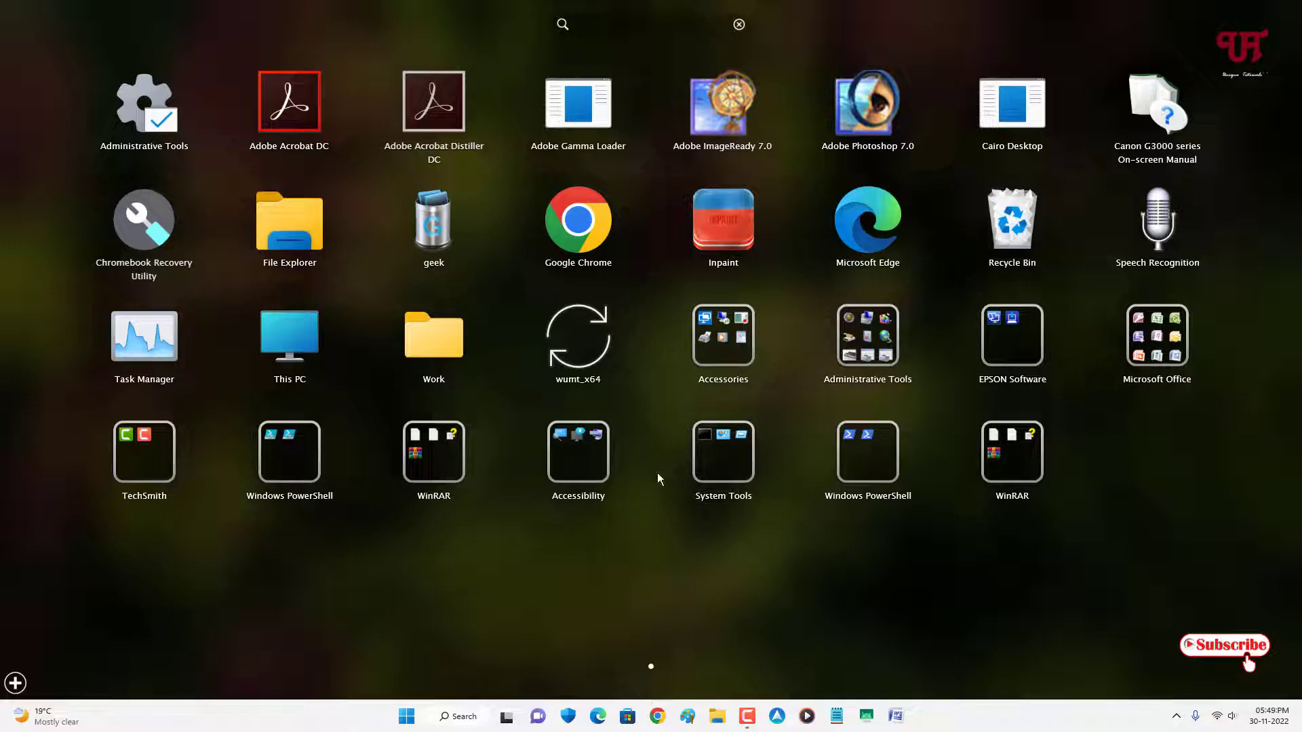
{"action": "left_click", "coordinate": [702, 351]}
{"action": "left_click", "coordinate": [702, 350]}
{"action": "left_click", "coordinate": [1141, 343]}
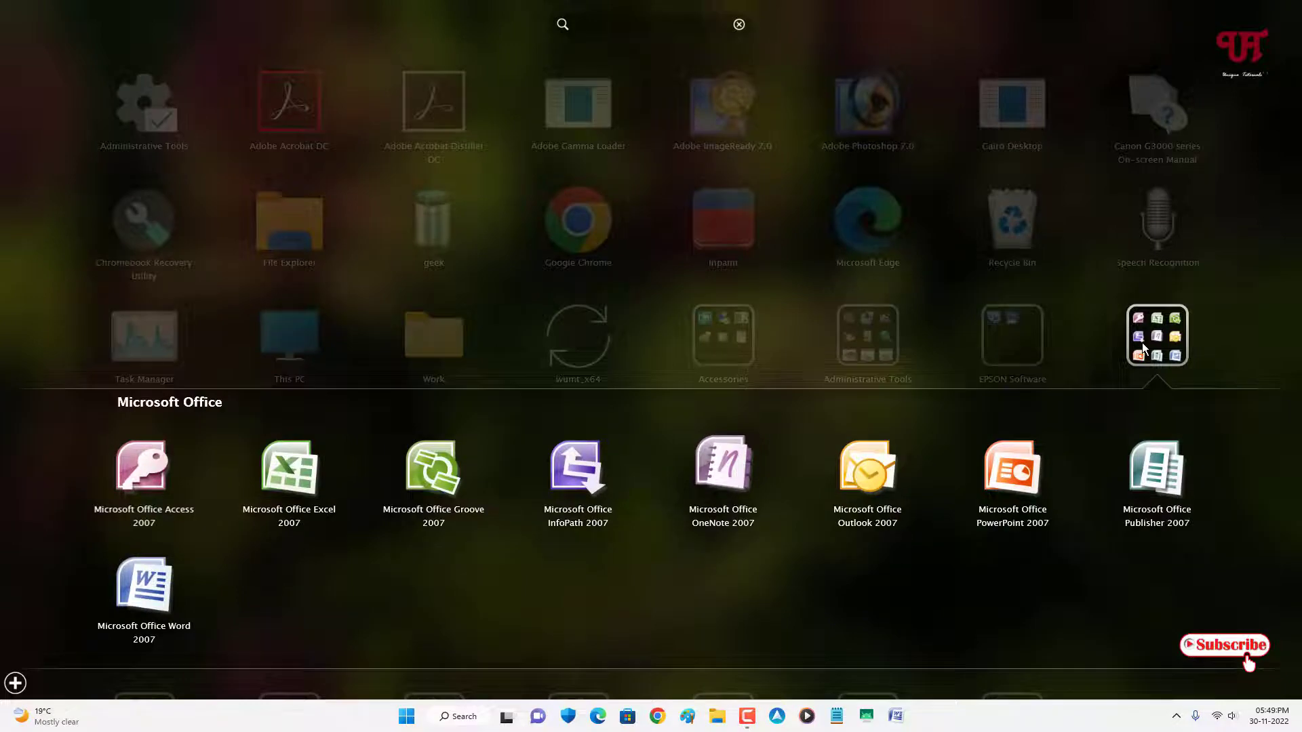
{"action": "left_click", "coordinate": [1142, 343]}
{"action": "left_click", "coordinate": [720, 343]}
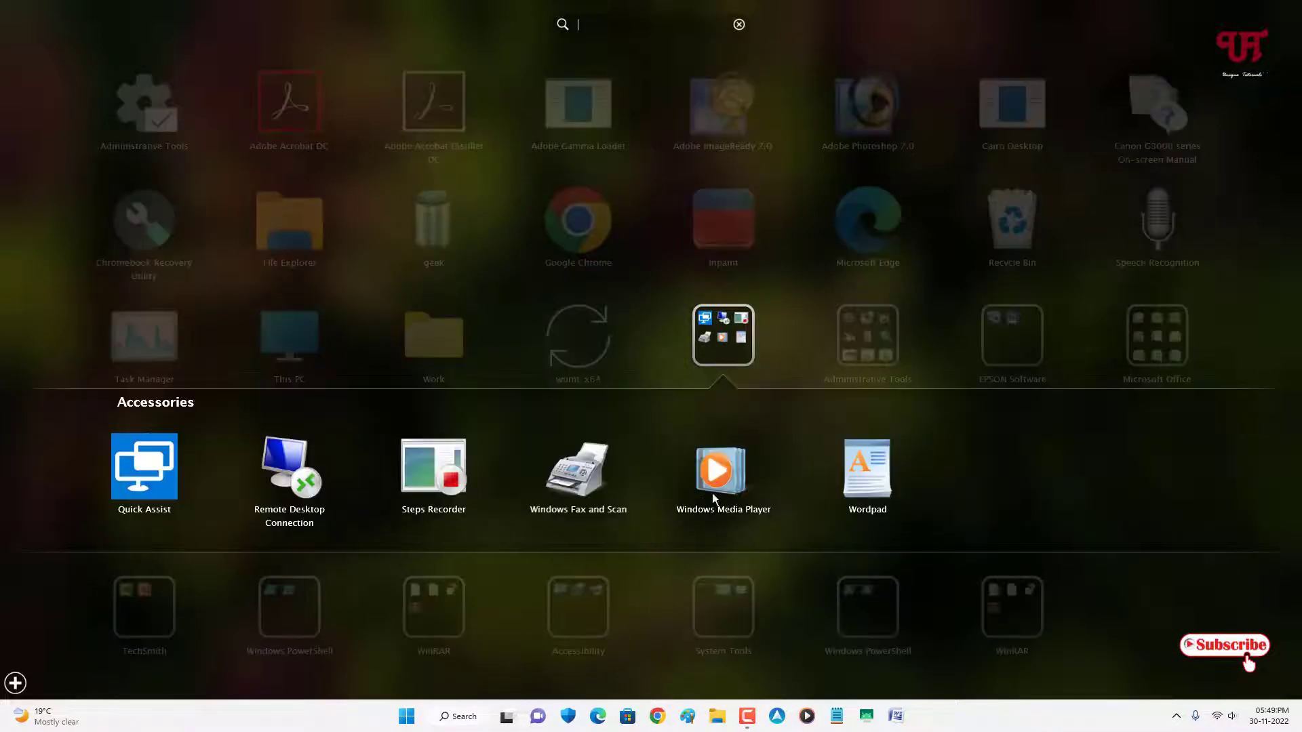
{"action": "right_click", "coordinate": [734, 486]}
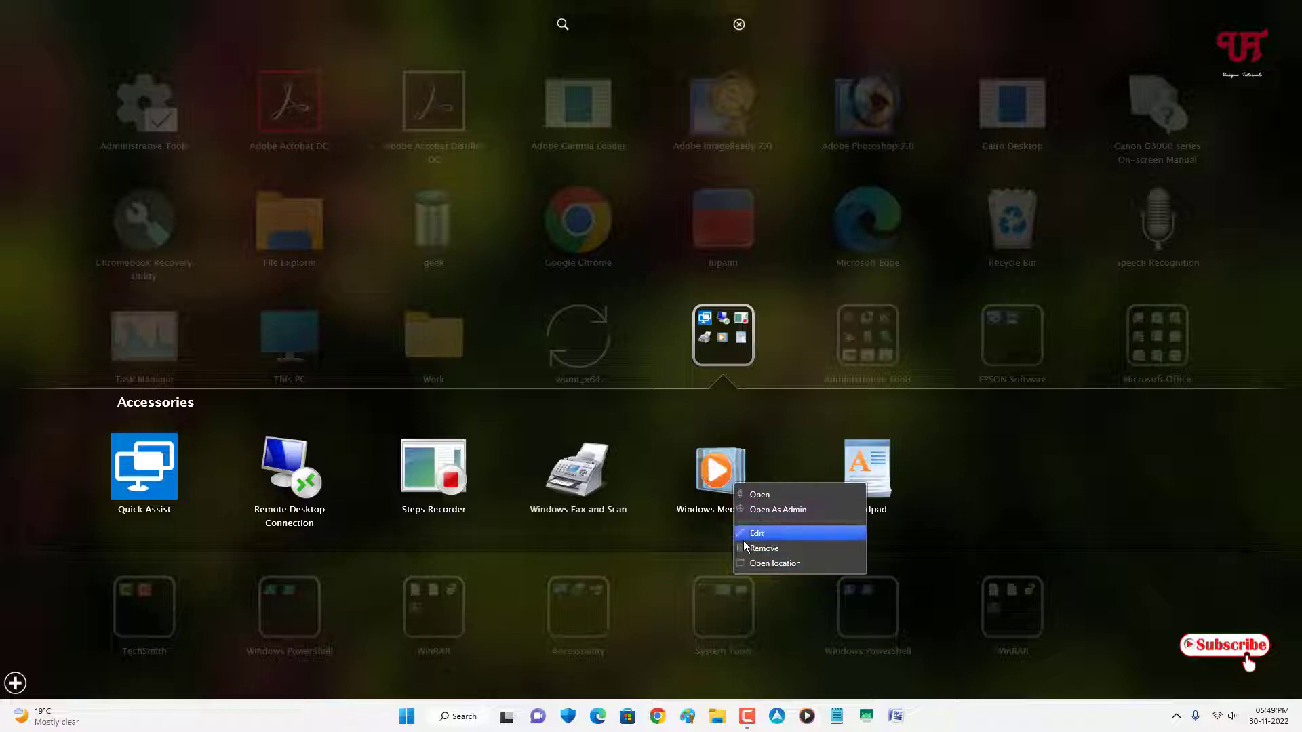
{"action": "left_click", "coordinate": [659, 576]}
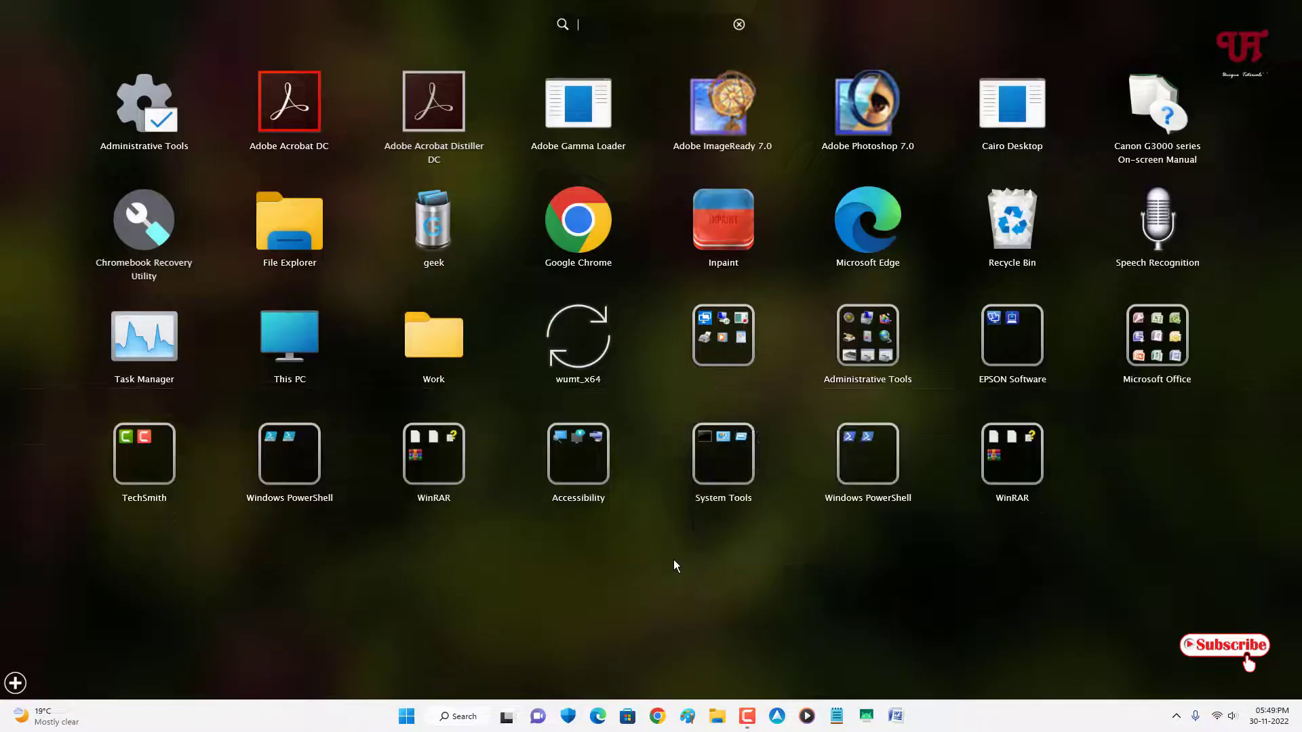
{"action": "left_click", "coordinate": [723, 346]}
{"action": "left_click_drag", "start_coordinate": [720, 474], "coordinate": [851, 349]}
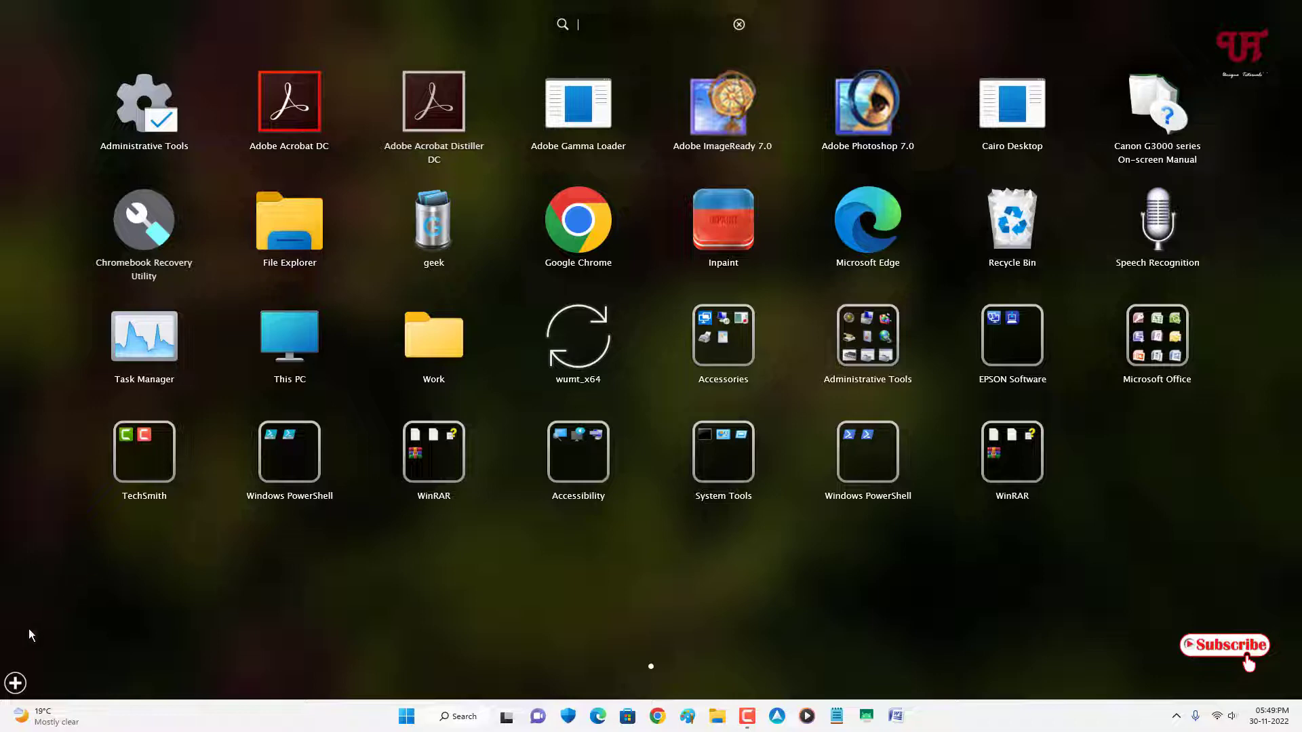
{"action": "left_click", "coordinate": [13, 685]}
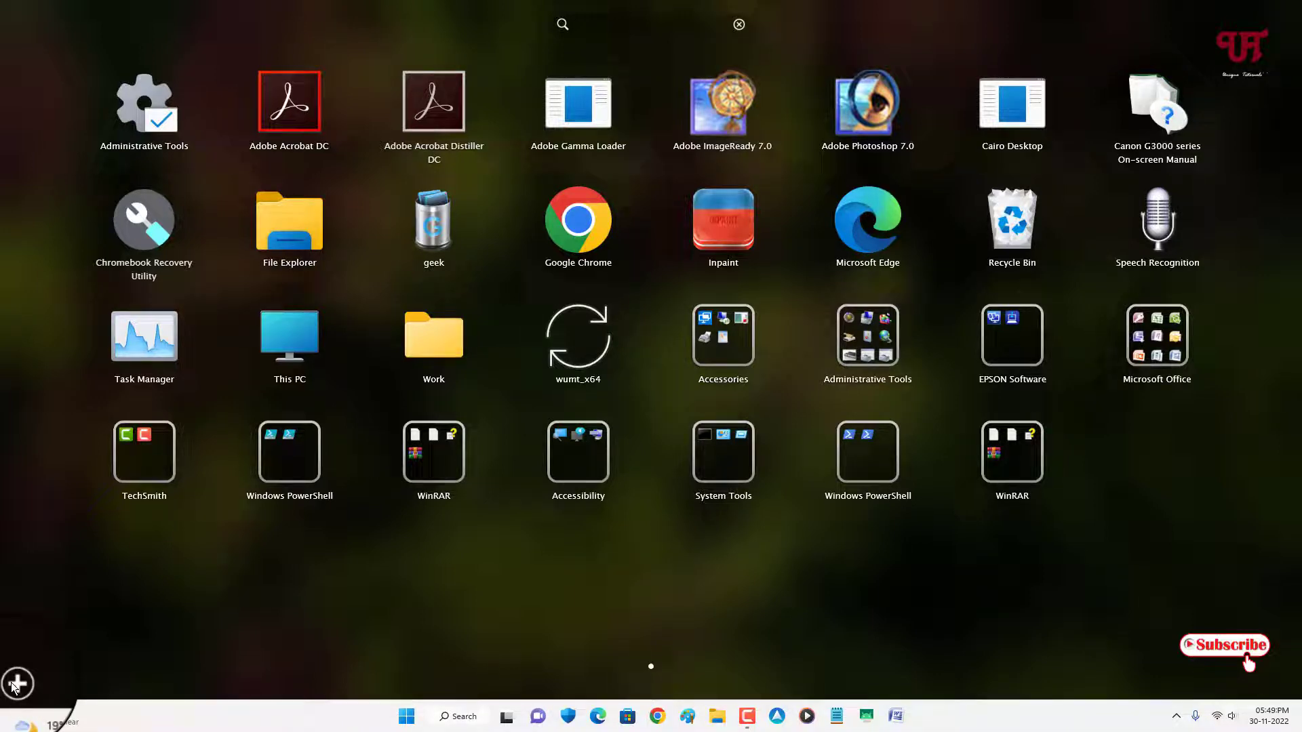
- From the + panel, cancel Add file, Add folder and Add link, and decline default apps
{"action": "left_click", "coordinate": [14, 684]}
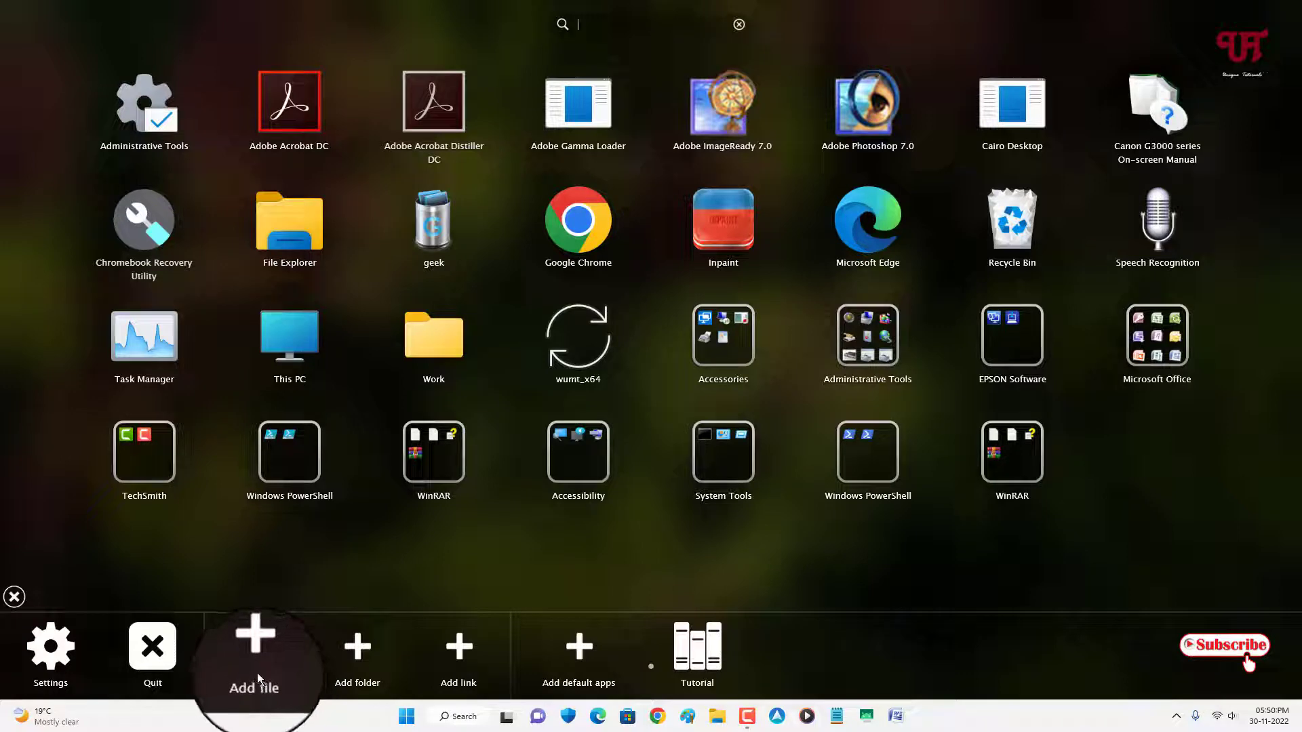
{"action": "left_click", "coordinate": [258, 673]}
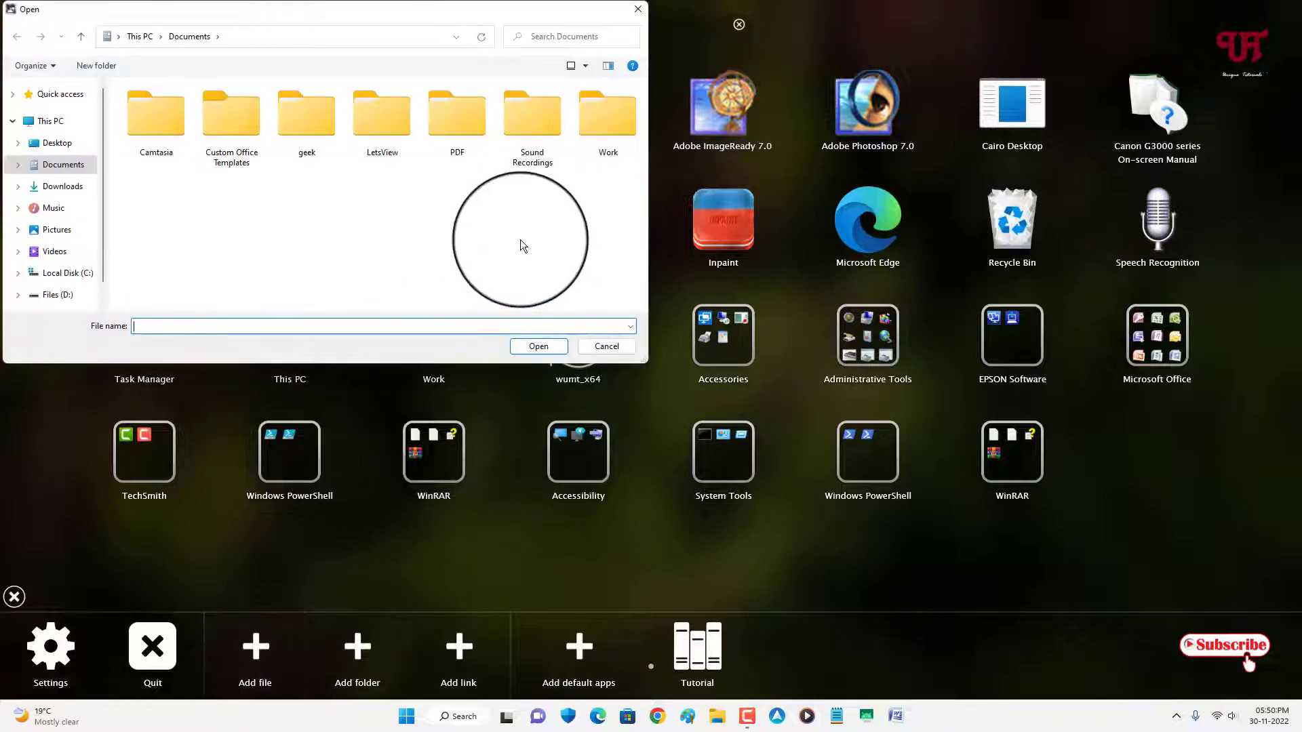
{"action": "left_click", "coordinate": [636, 11]}
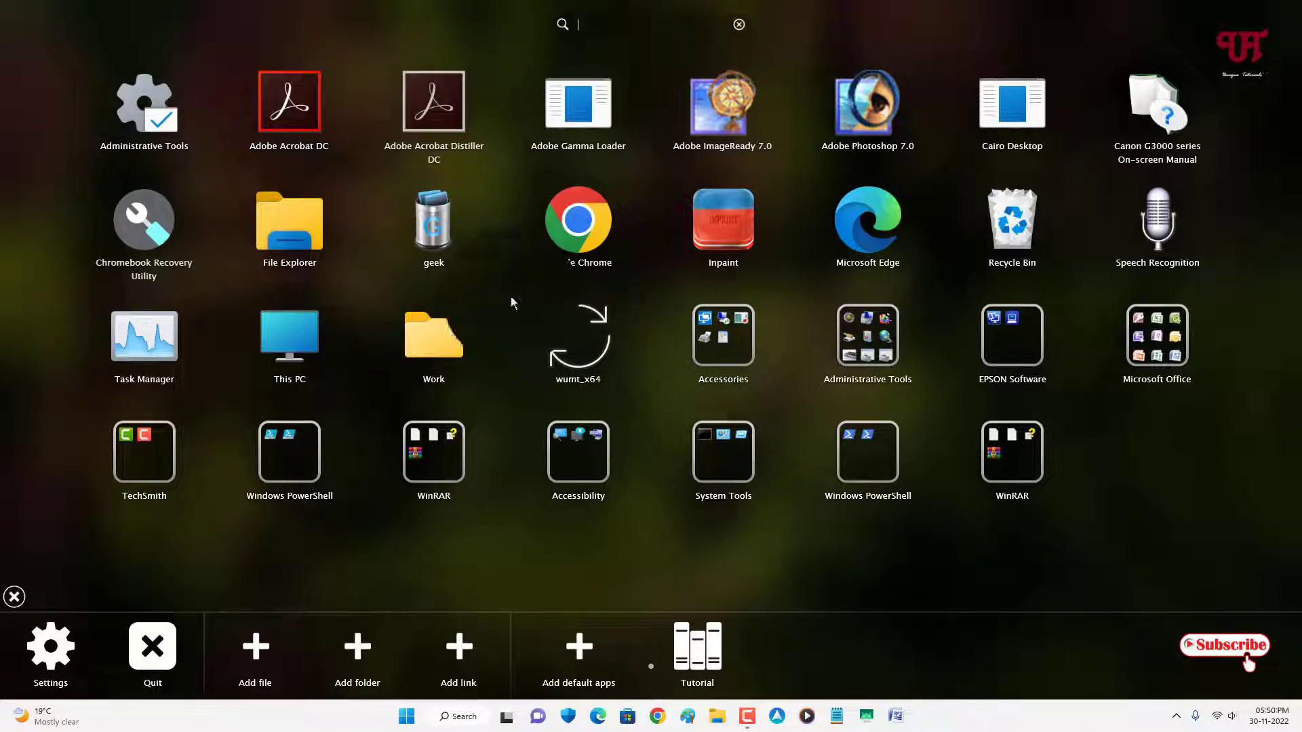
{"action": "left_click", "coordinate": [348, 659]}
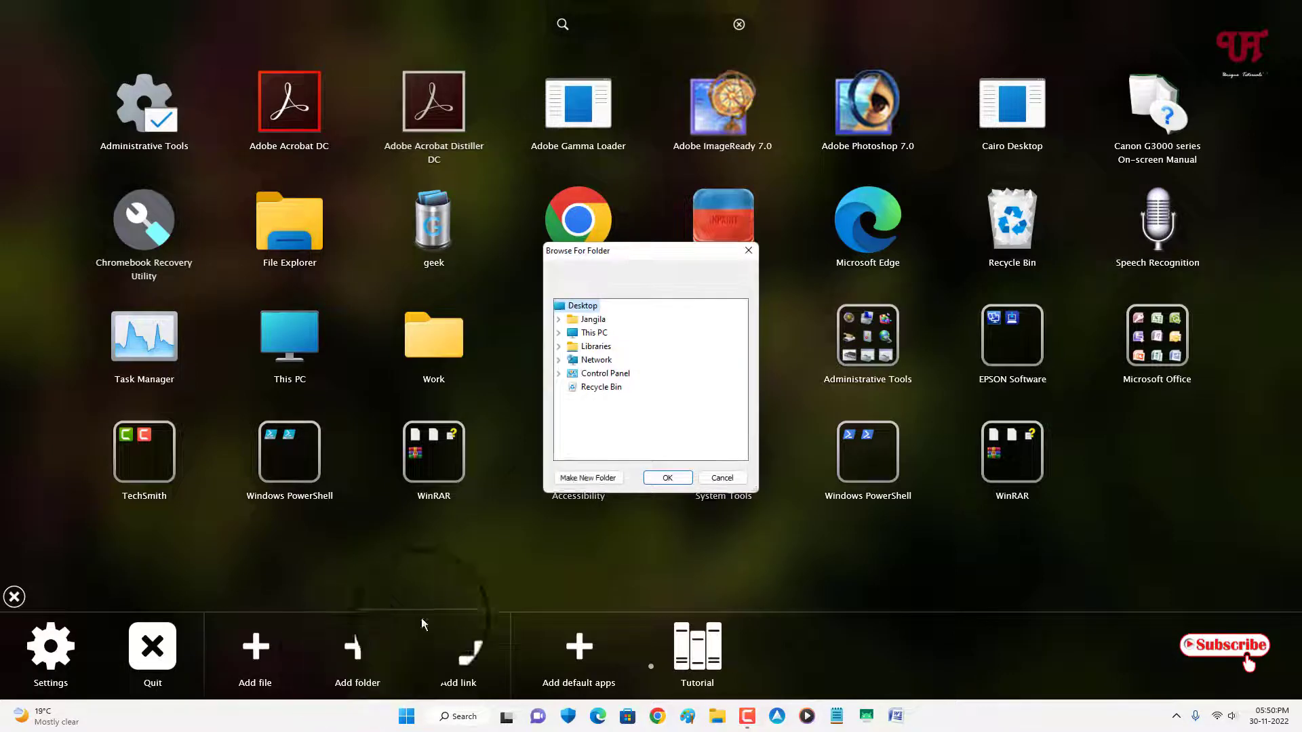
{"action": "left_click", "coordinate": [749, 244]}
{"action": "left_click", "coordinate": [456, 656]}
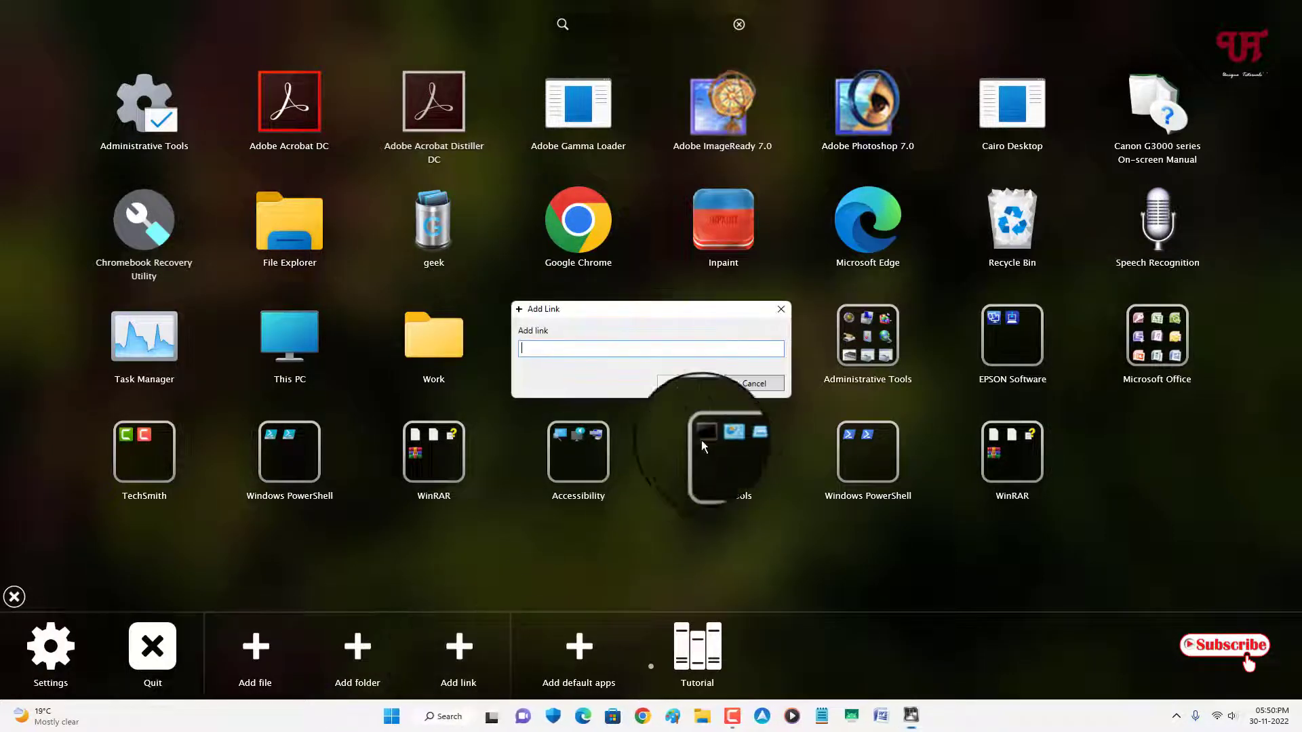
{"action": "left_click", "coordinate": [781, 309]}
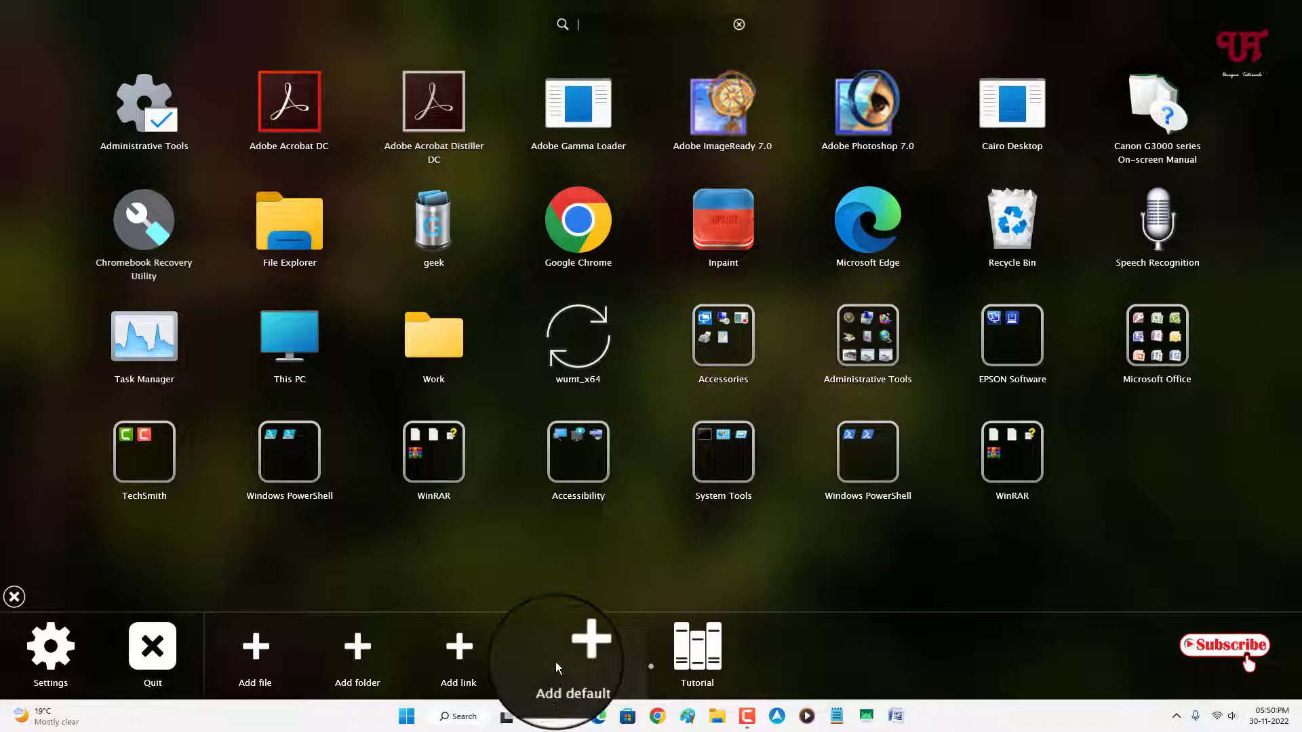
{"action": "left_click", "coordinate": [582, 669]}
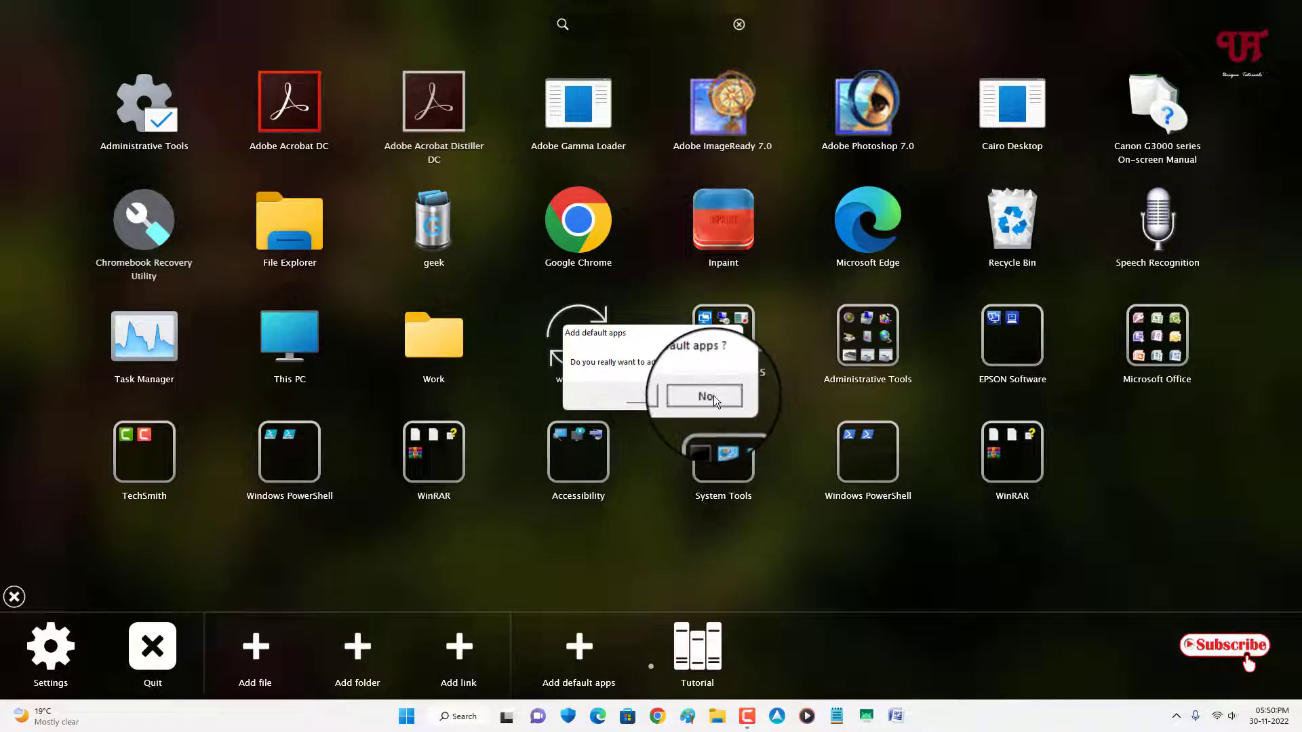
{"action": "left_click", "coordinate": [713, 395]}
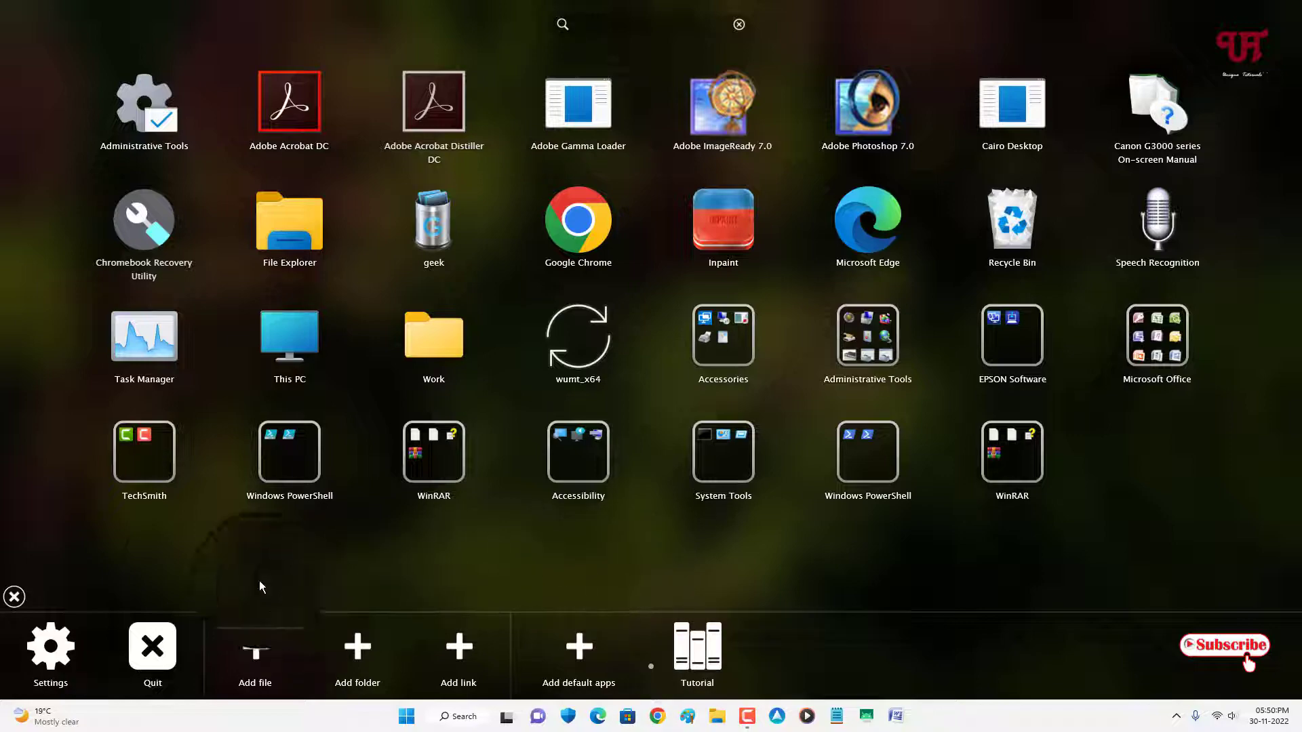
- In General settings, untick 'Start with Windows' and tick 'Fill the entire screen'
{"action": "left_click", "coordinate": [57, 671]}
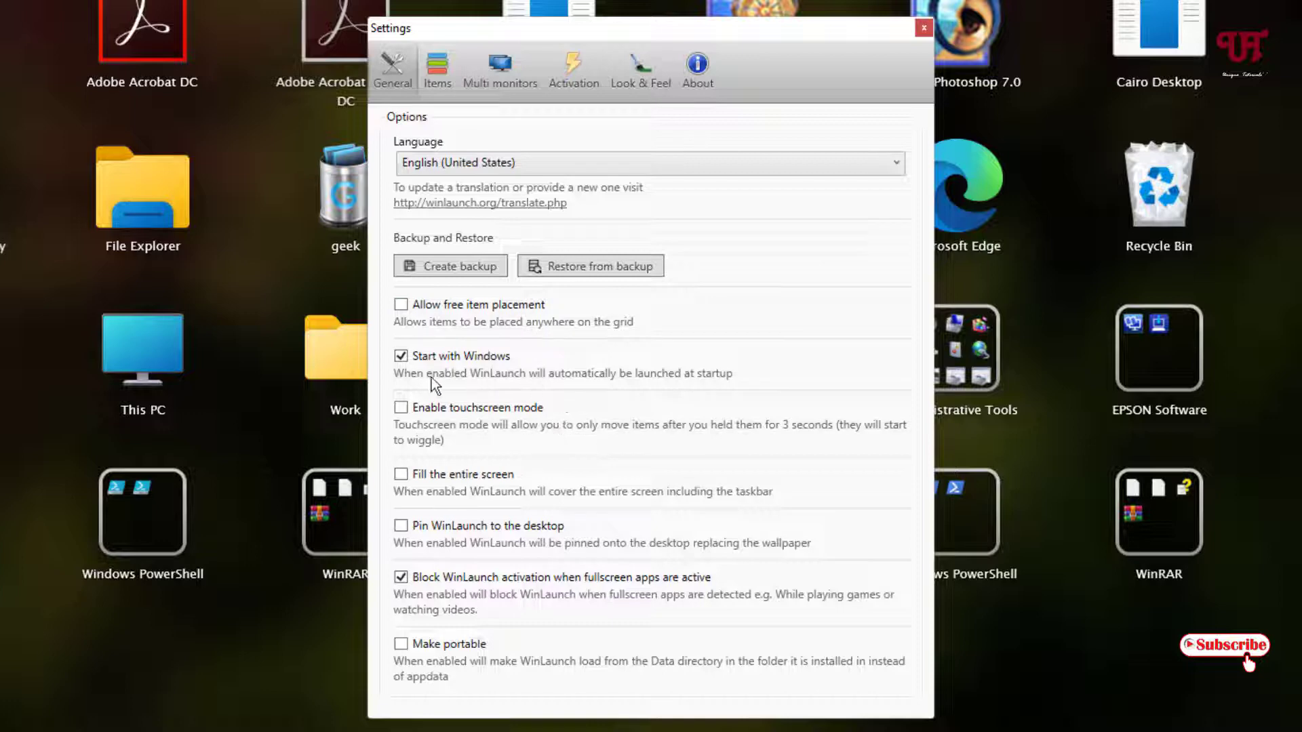
{"action": "left_click", "coordinate": [421, 357]}
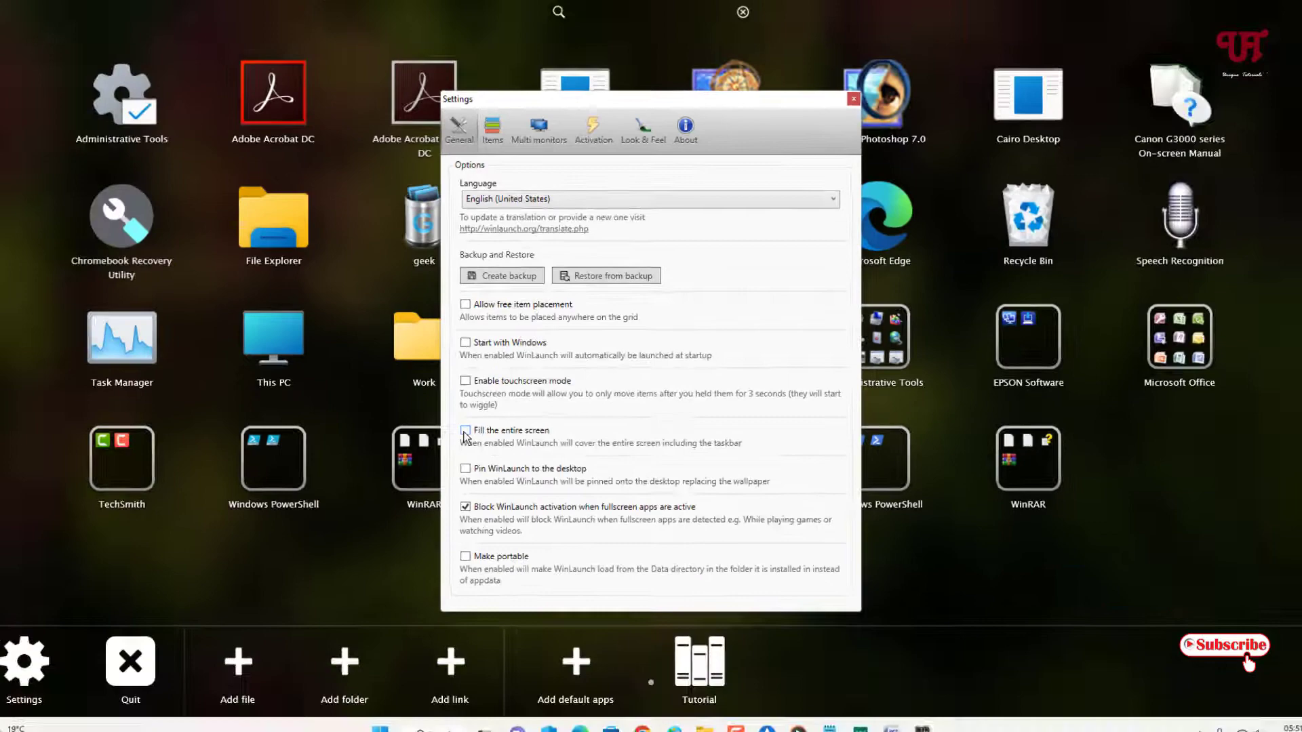
{"action": "left_click", "coordinate": [465, 431]}
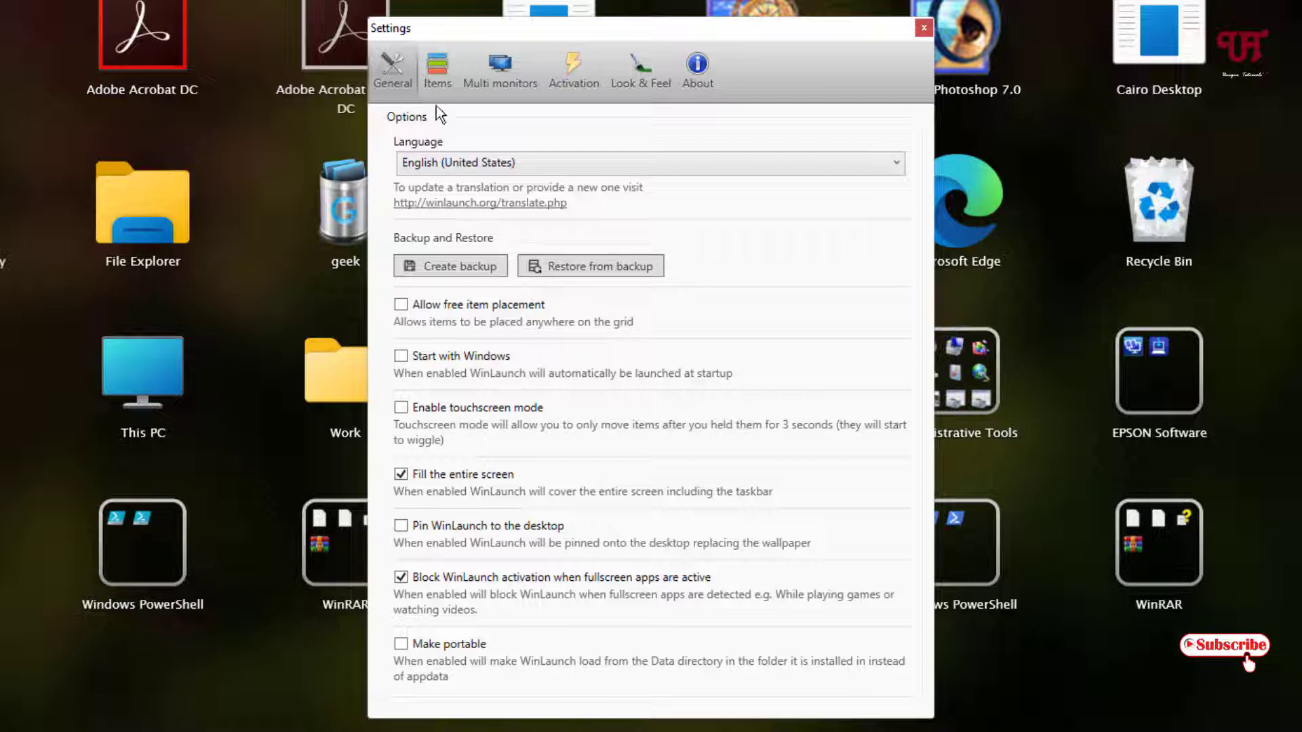
- Check the monitor choices, then enable 'Always open WinLaunch on the active monitor'
{"action": "left_click", "coordinate": [437, 78]}
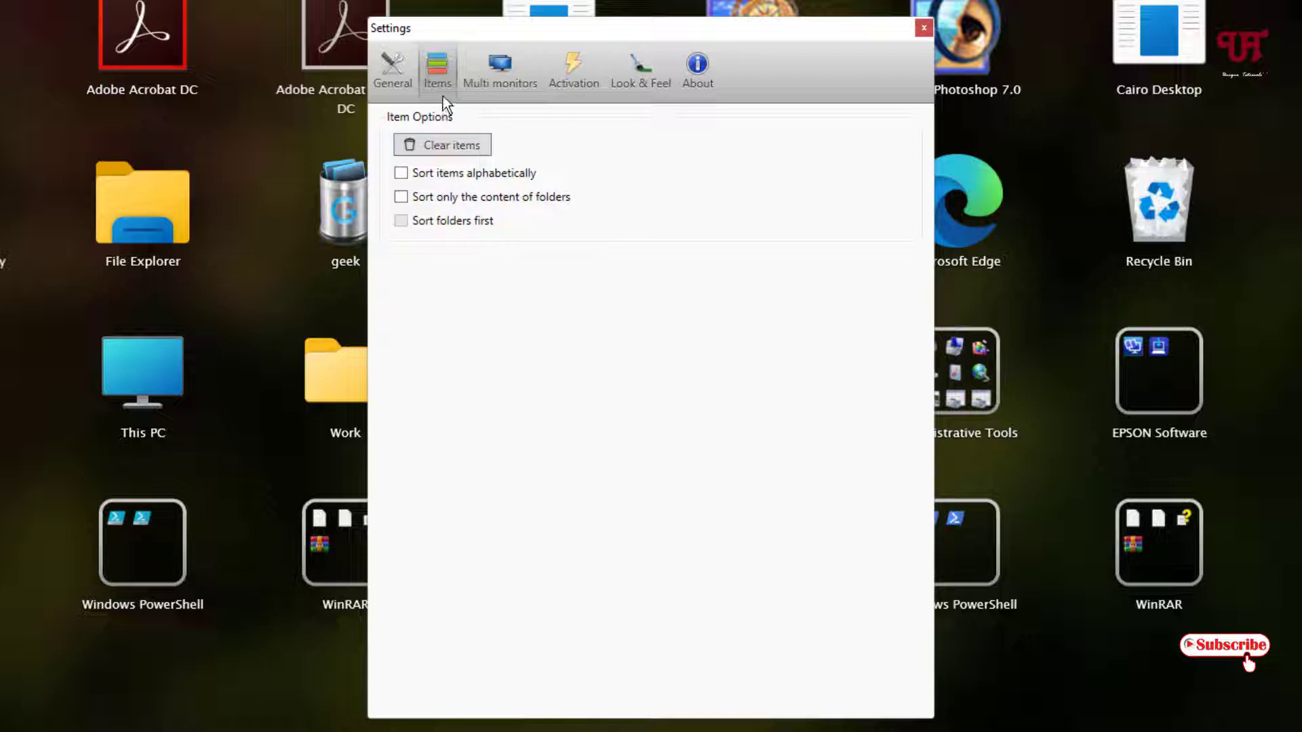
{"action": "left_click", "coordinate": [499, 83]}
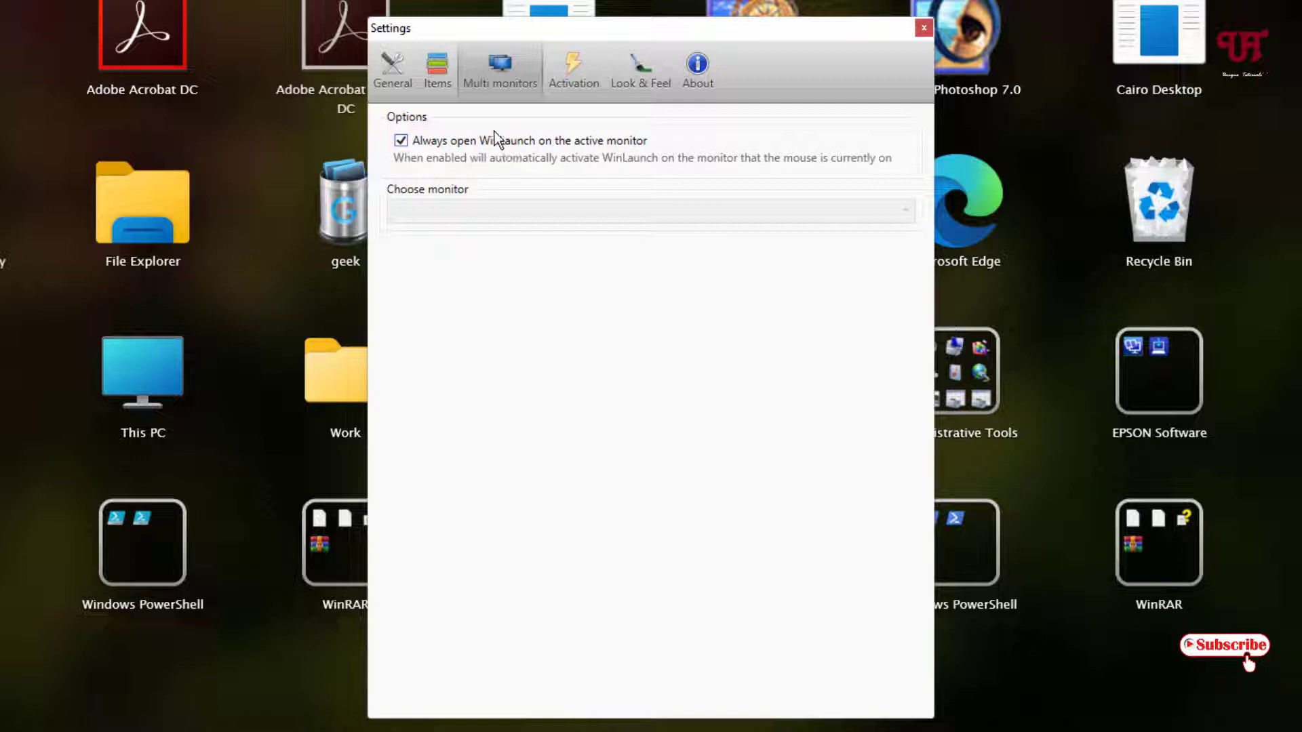
{"action": "left_click", "coordinate": [401, 142]}
{"action": "left_click", "coordinate": [462, 217]}
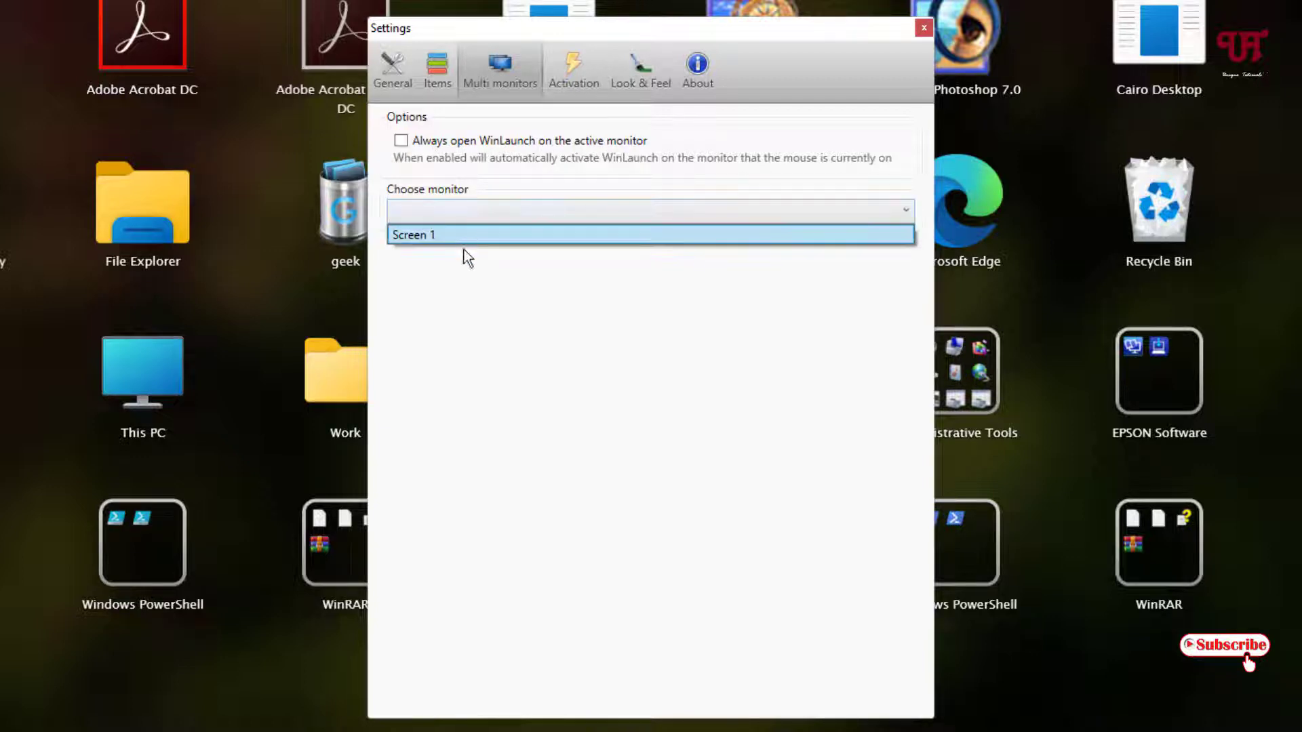
{"action": "left_click", "coordinate": [514, 280]}
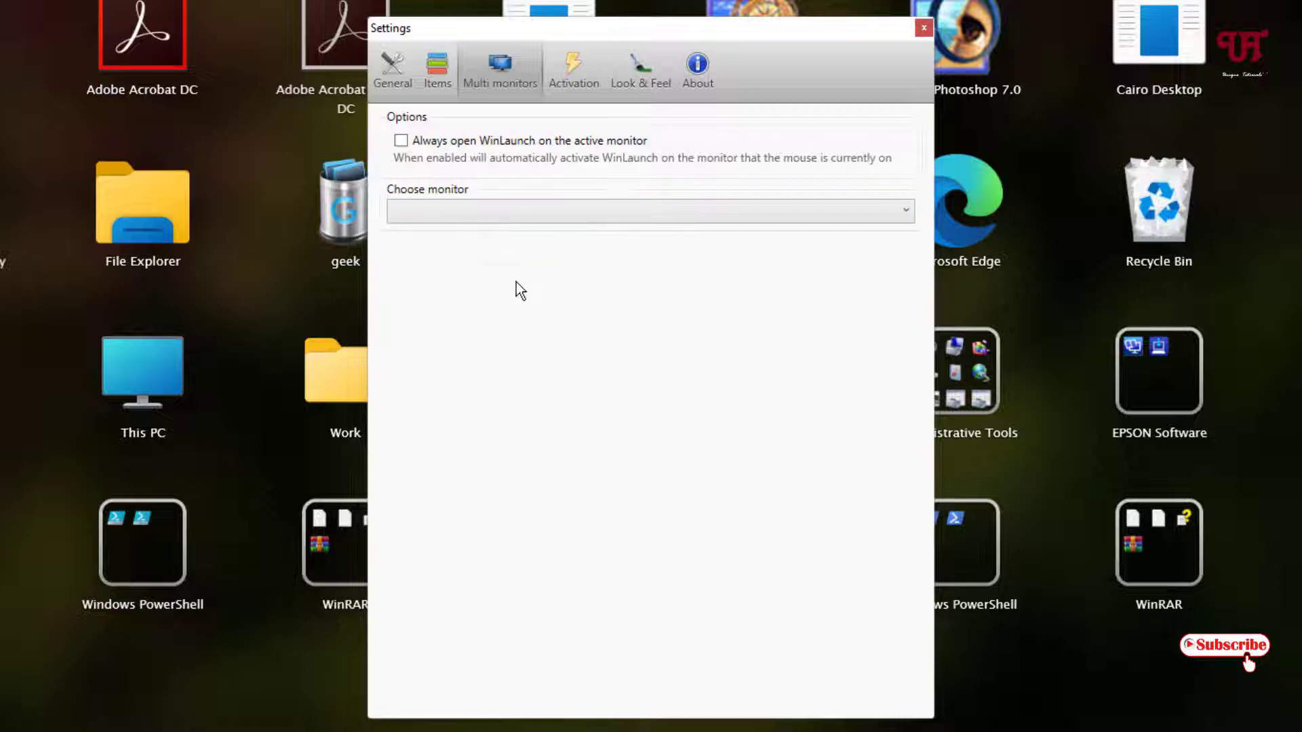
{"action": "left_click", "coordinate": [401, 142]}
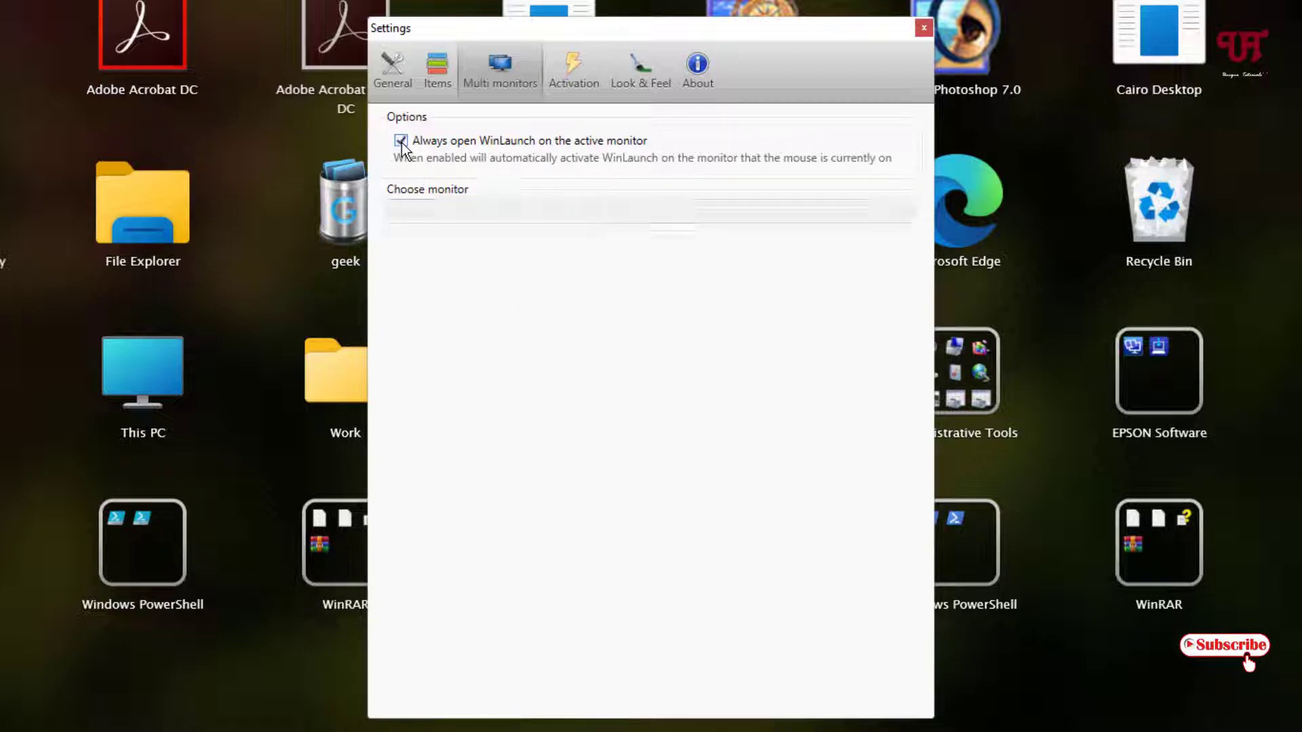
- Show the Activation settings for hotkey, hot corners, middle mouse, keys and gamepad
{"action": "left_click", "coordinate": [579, 76]}
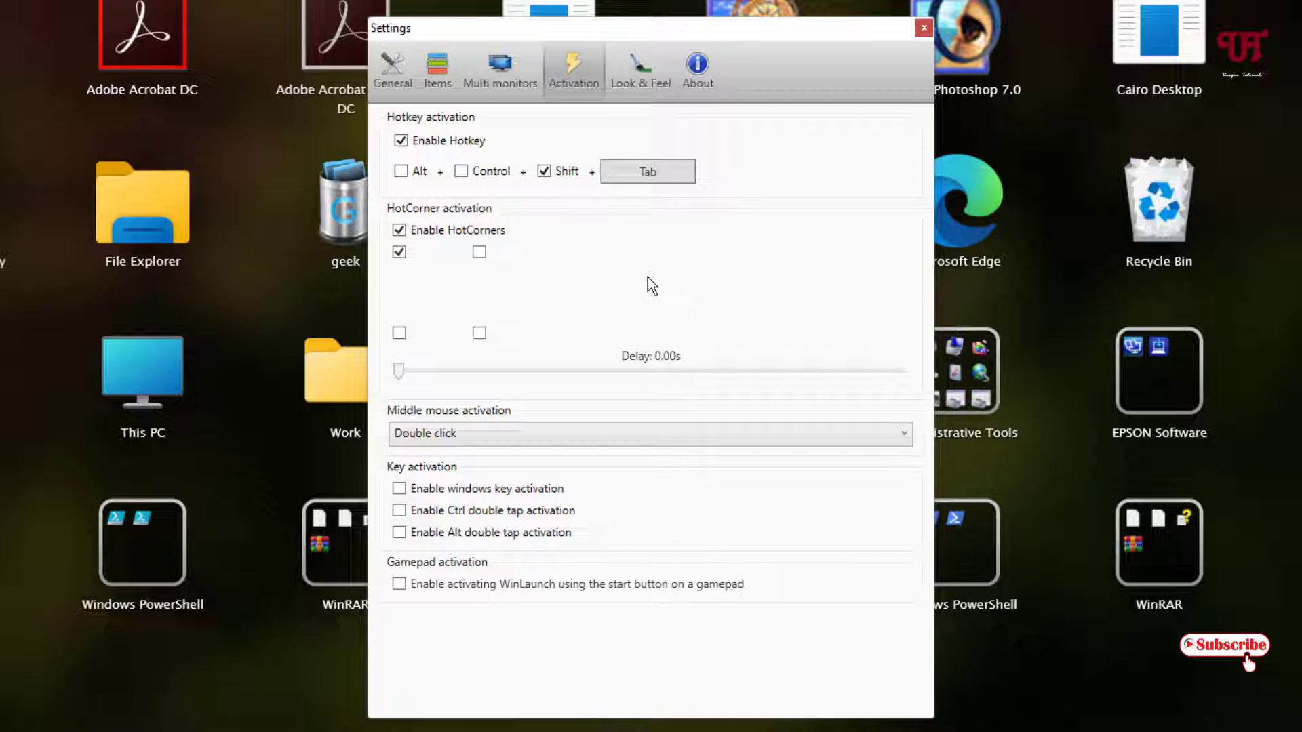
{"action": "left_click", "coordinate": [922, 28]}
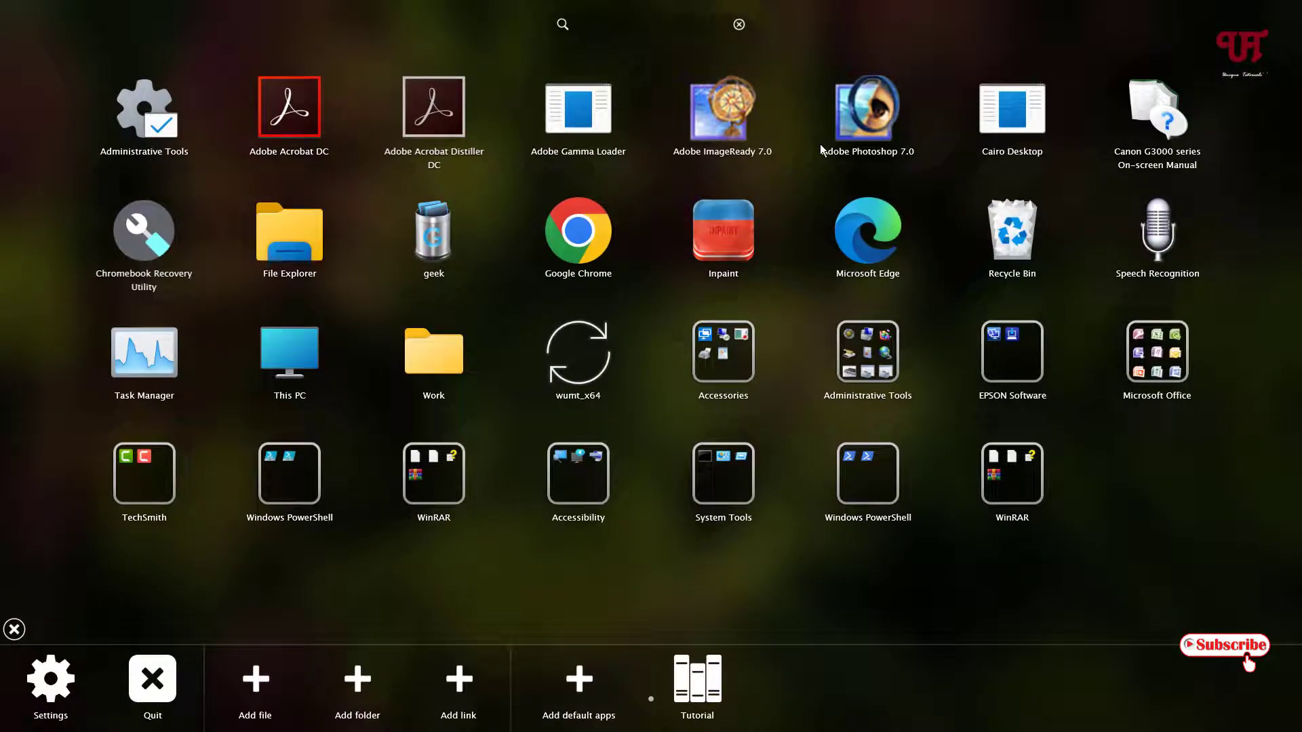
{"action": "key", "text": "Escape"}
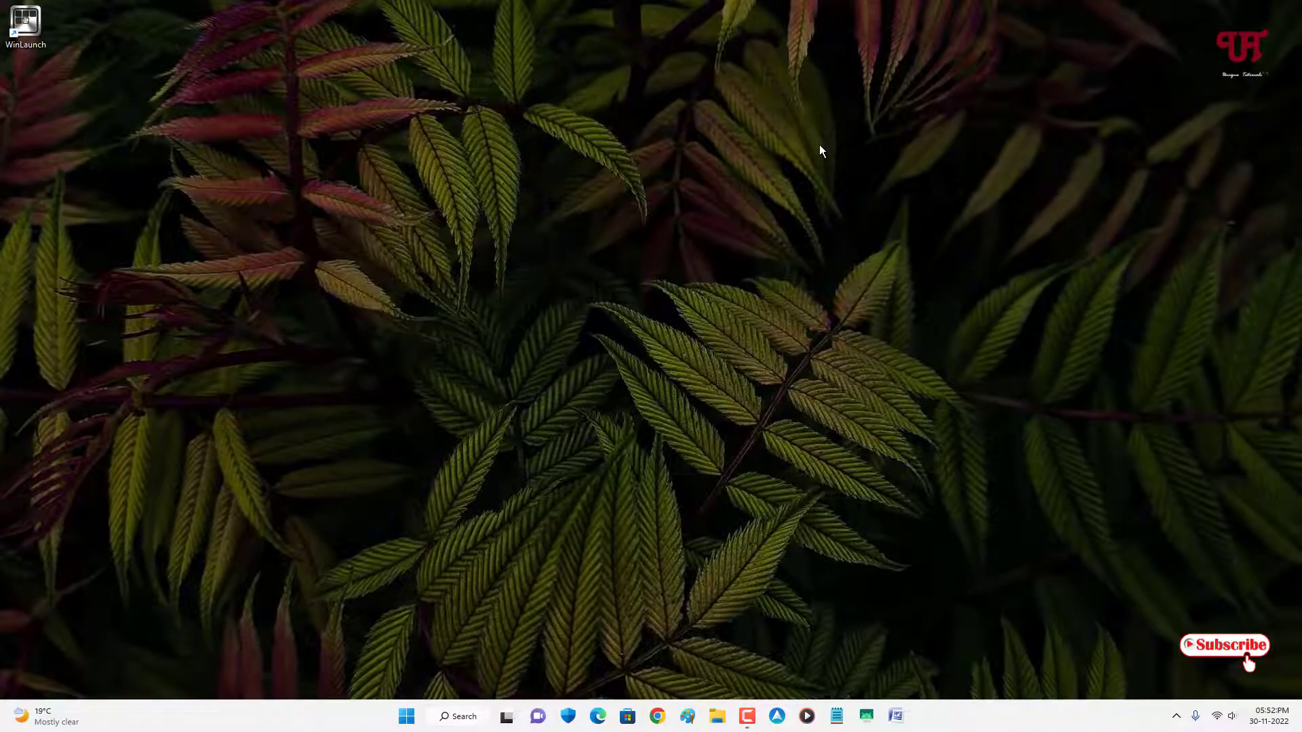
{"action": "key", "text": "shift+Tab"}
{"action": "key", "text": "Escape"}
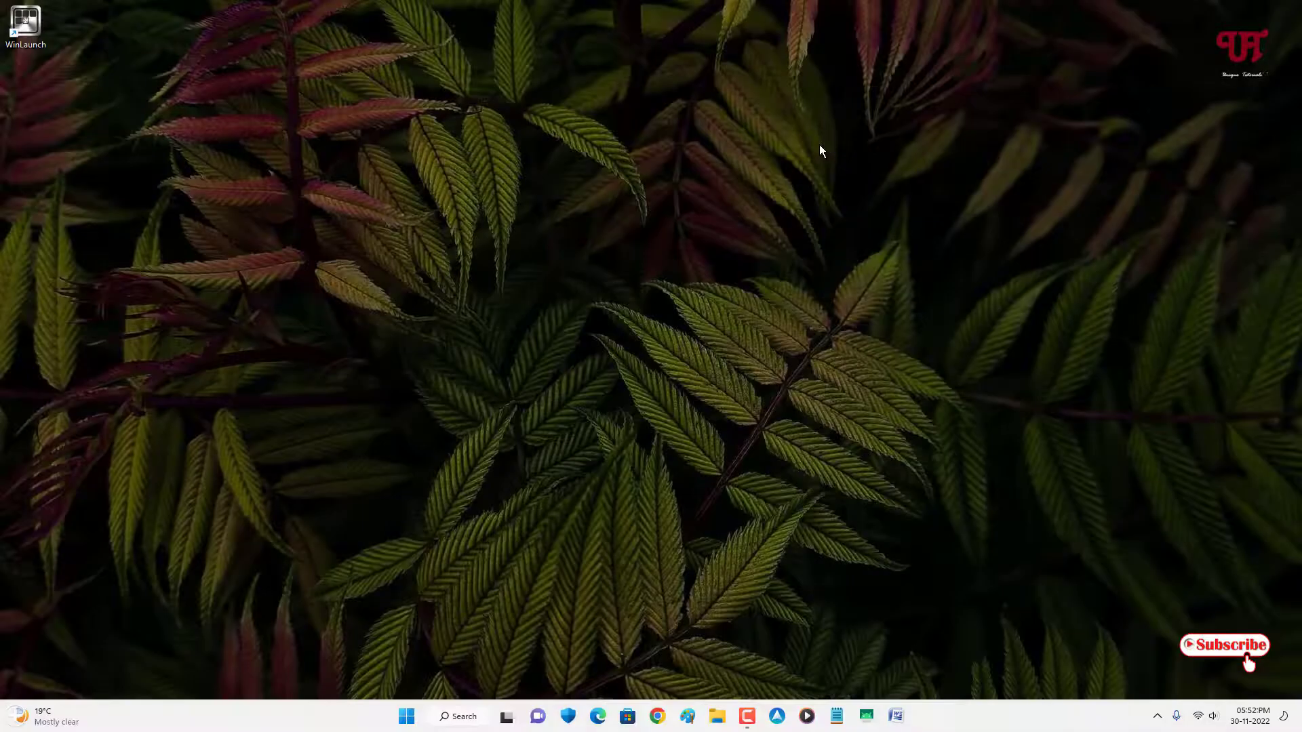
{"action": "key", "text": "shift+Tab"}
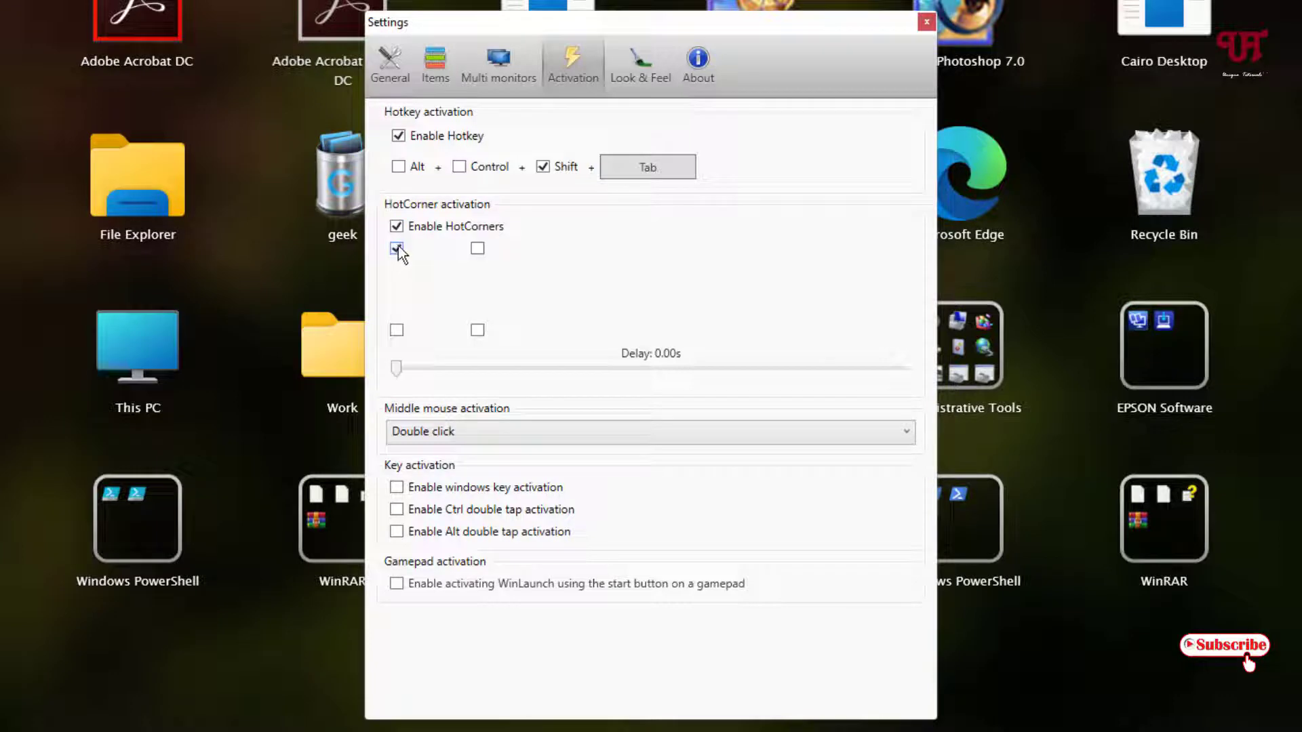
- Tick the top-right hot corner and untick the bottom-right hot corner
{"action": "left_click", "coordinate": [477, 248]}
{"action": "left_click", "coordinate": [477, 331]}
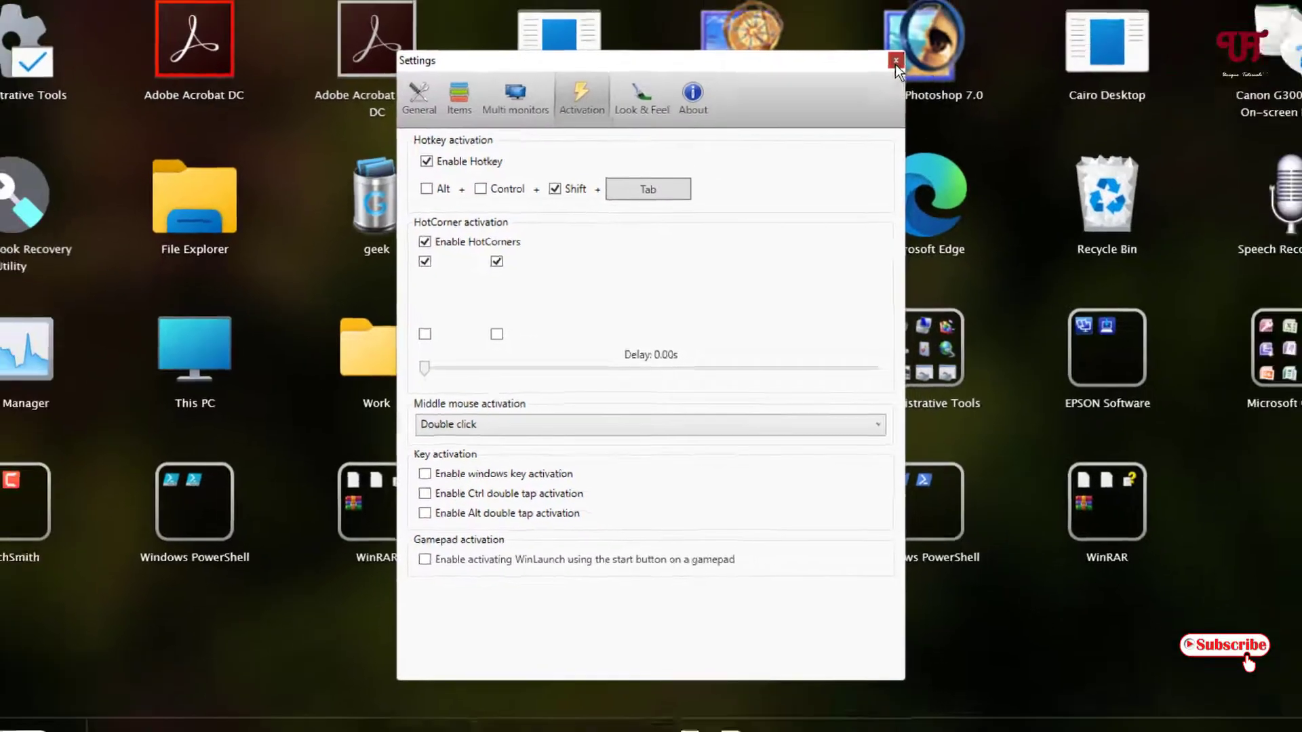
- Close Settings and test the top-left and top-right hot corners toggling the app grid
{"action": "left_click", "coordinate": [926, 22]}
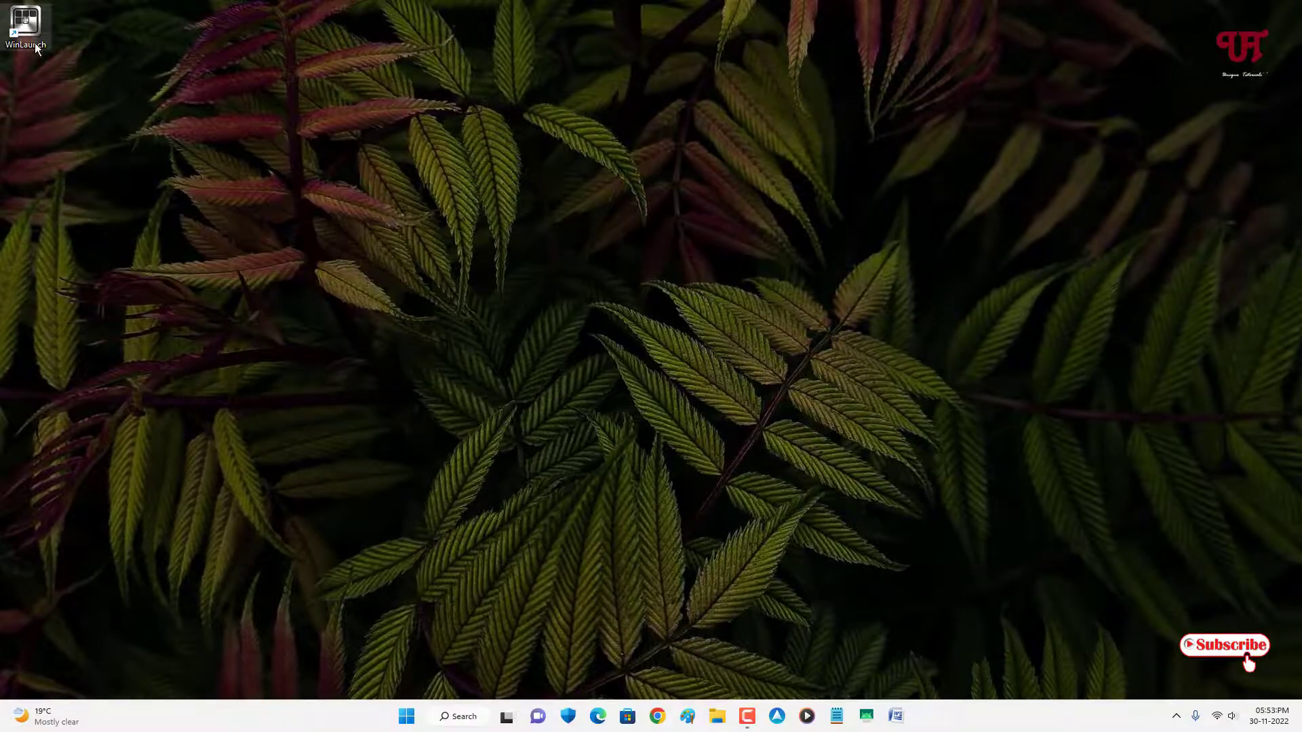
{"action": "mouse_move", "coordinate": [1, 3]}
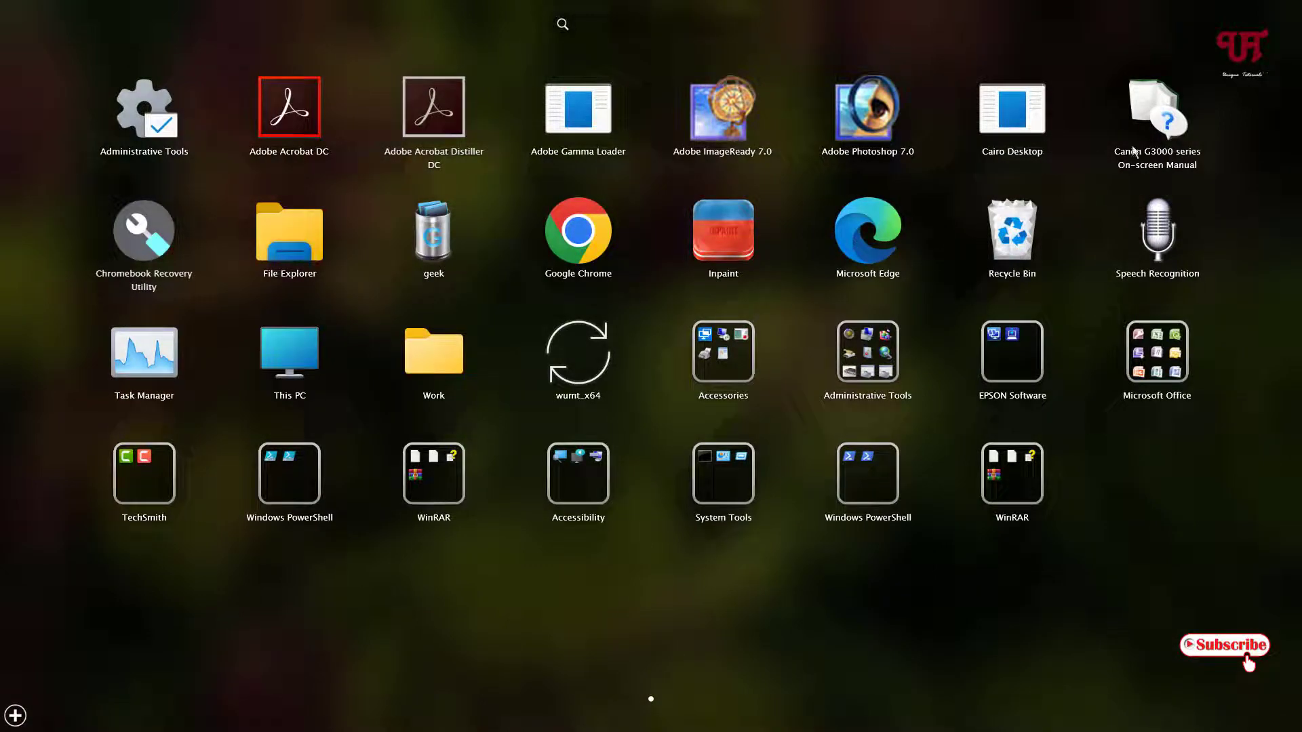
{"action": "left_click", "coordinate": [1211, 122]}
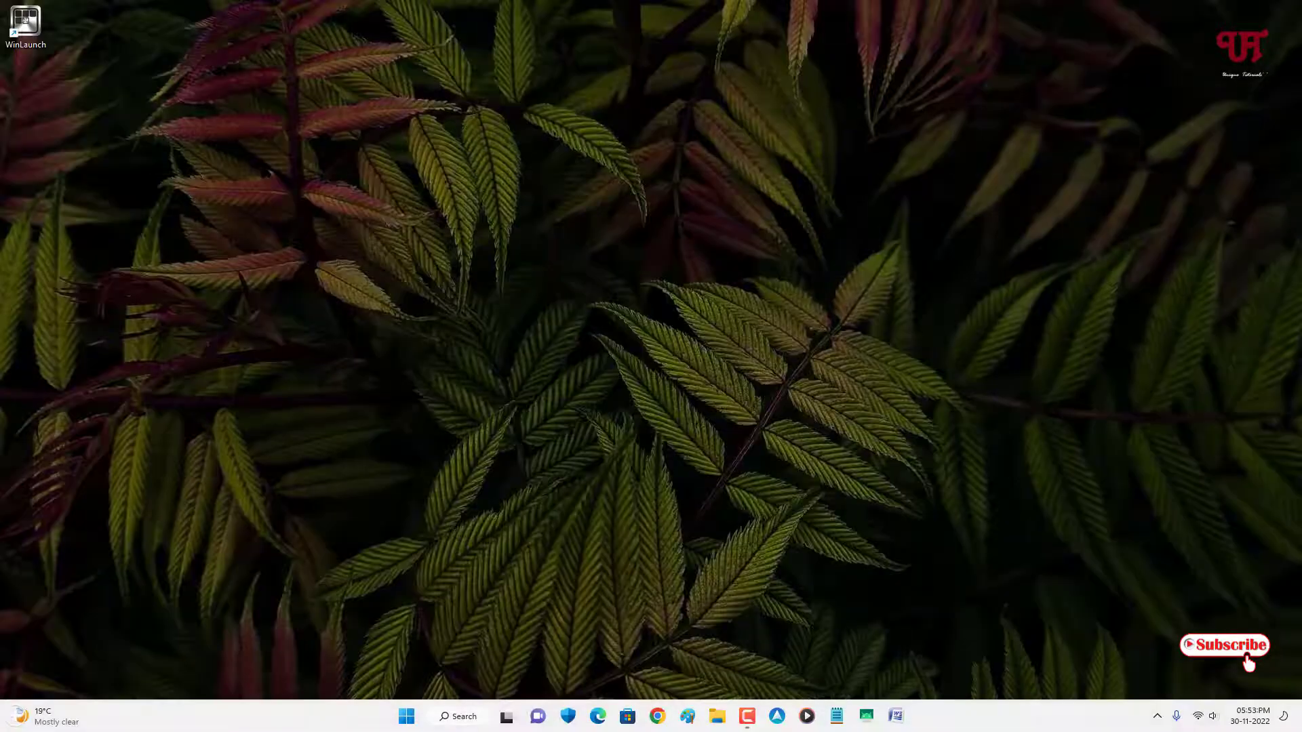
{"action": "mouse_move", "coordinate": [1284, 14]}
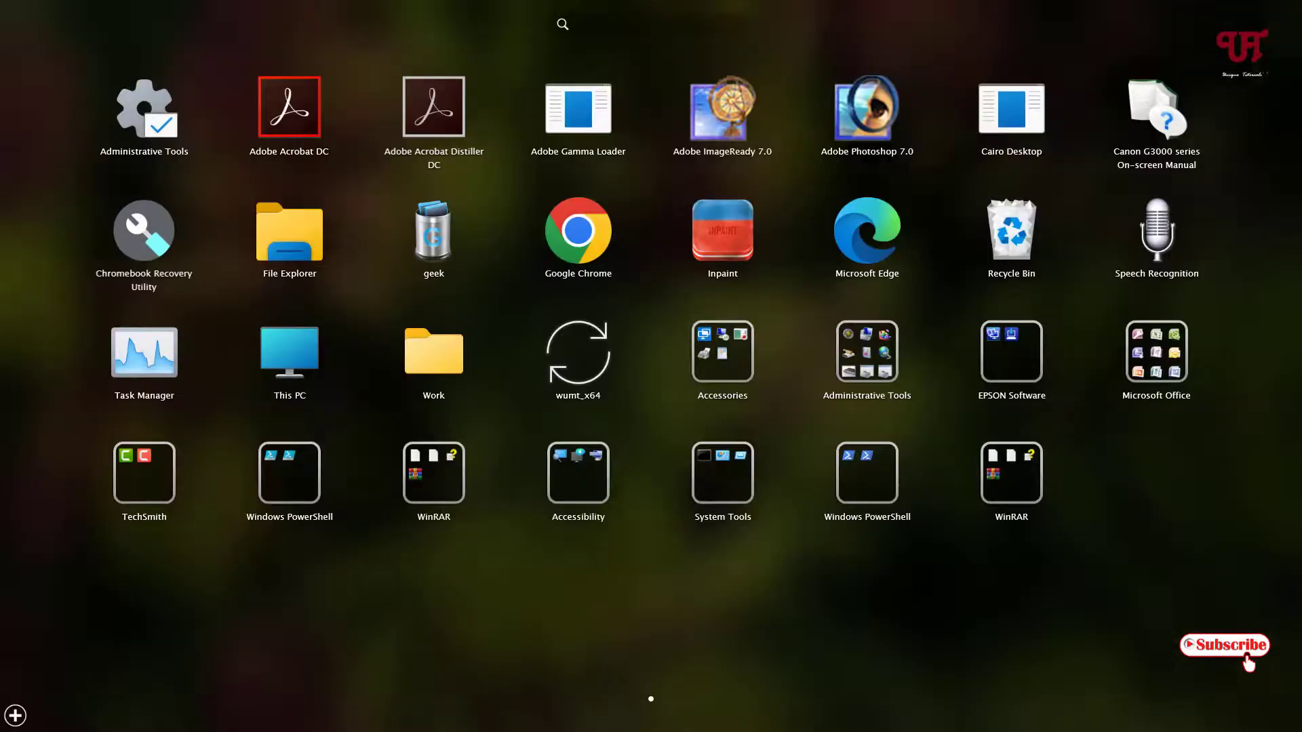
{"action": "left_click", "coordinate": [15, 715]}
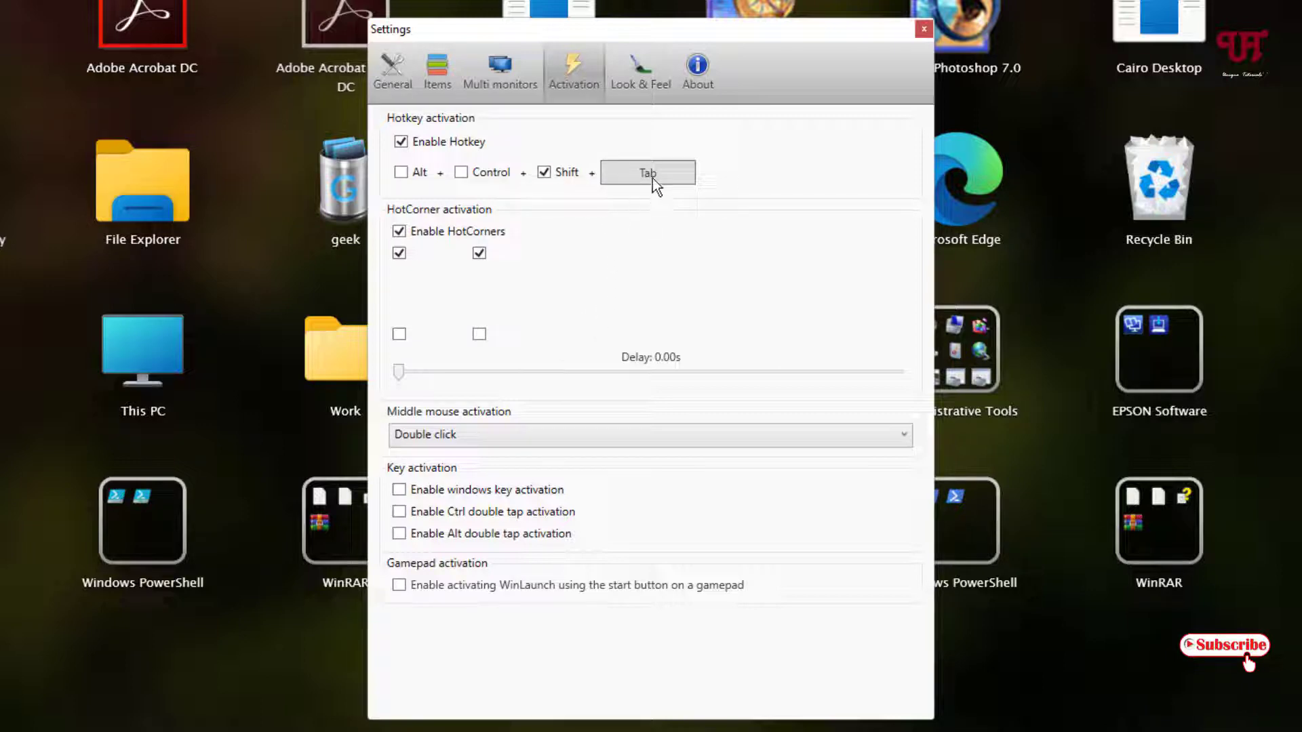
- In Look & Feel, view Themes and Icons, then shrink the icon size slider
{"action": "left_click", "coordinate": [636, 86]}
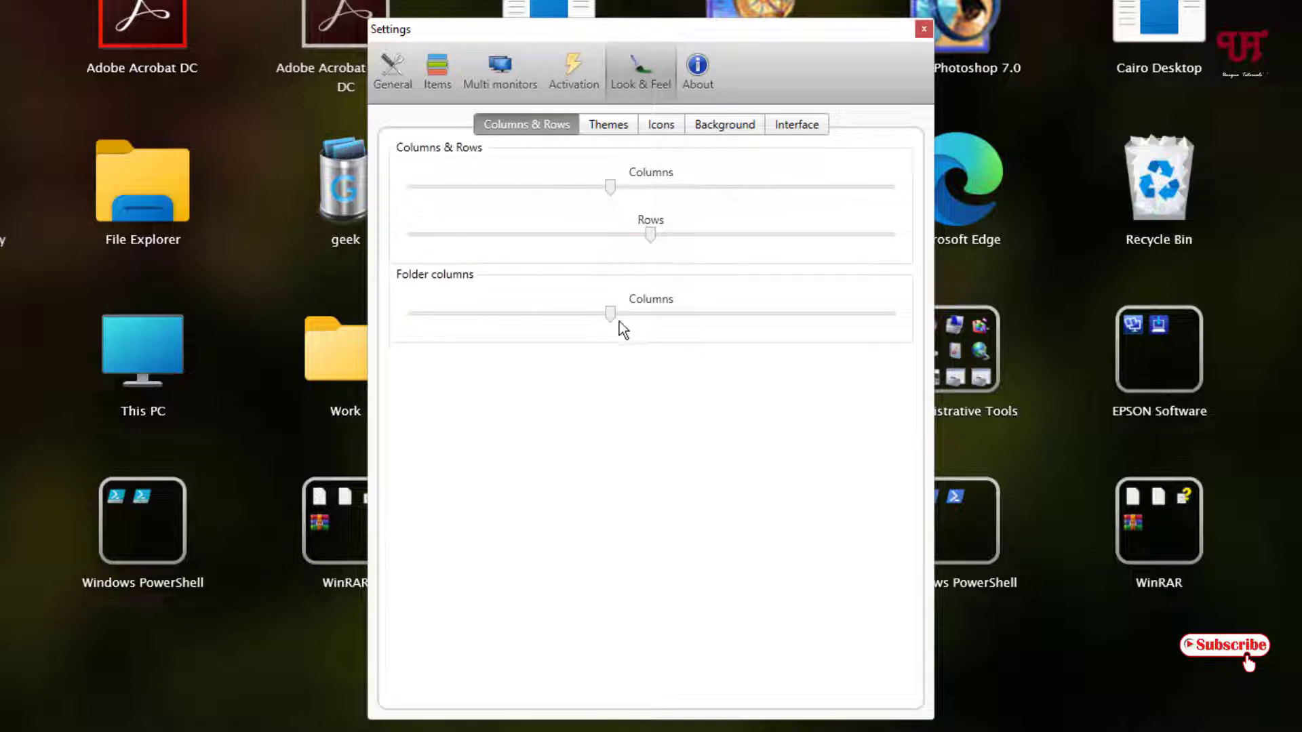
{"action": "left_click", "coordinate": [619, 128]}
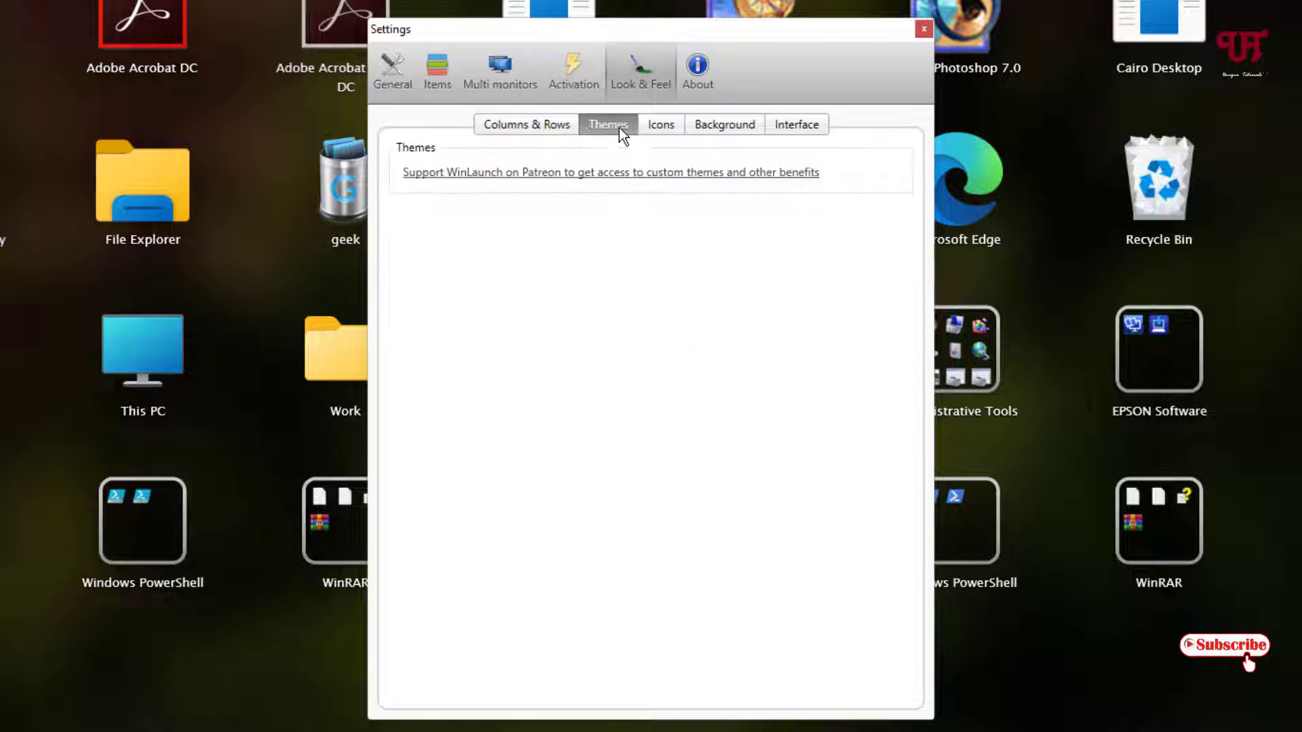
{"action": "left_click", "coordinate": [661, 129]}
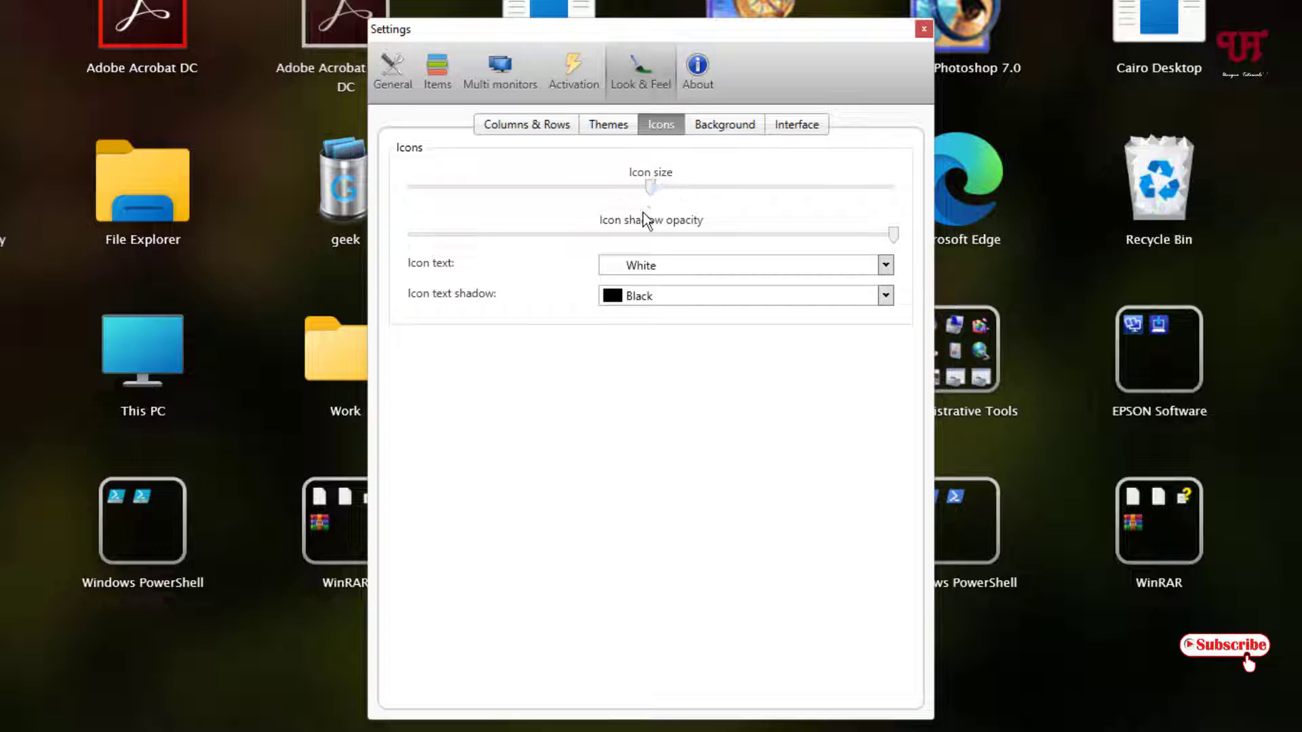
{"action": "left_click_drag", "start_coordinate": [649, 184], "coordinate": [560, 189]}
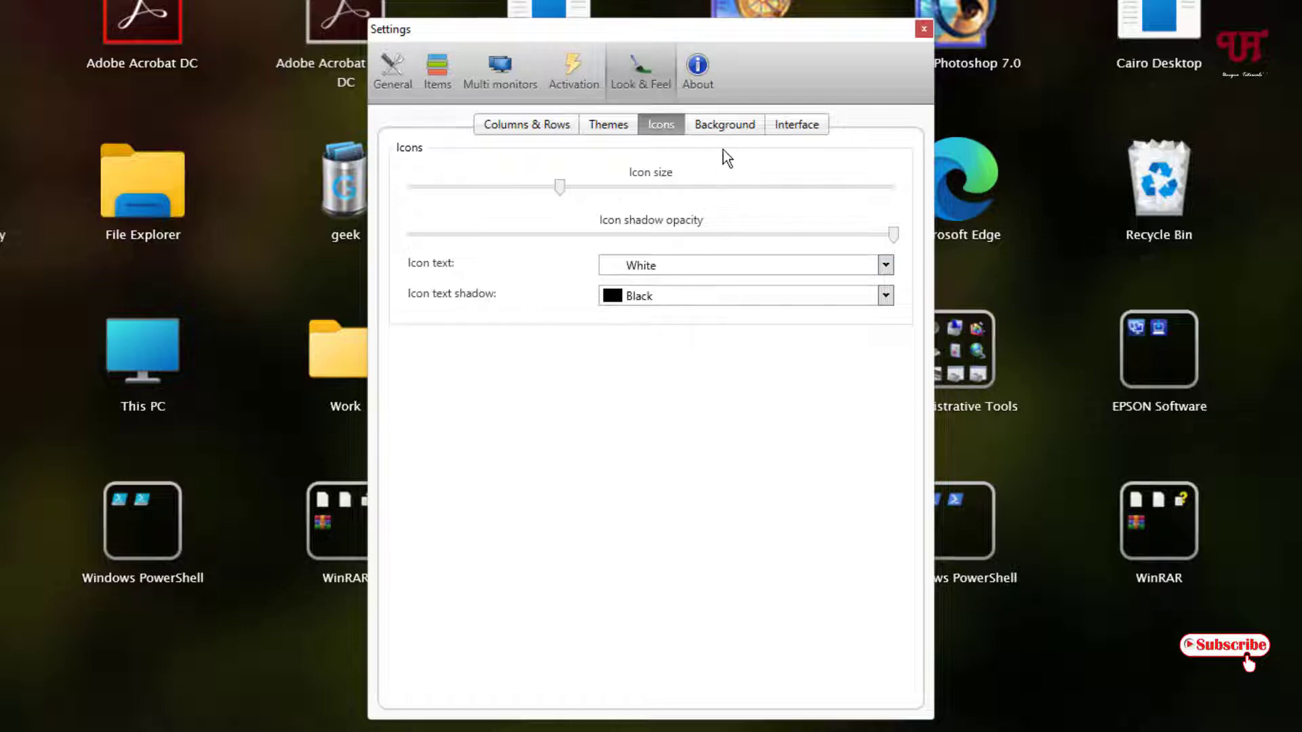
- Switch the launcher background from Aero to Acrylic blur, then bring up the Interface options
{"action": "left_click", "coordinate": [717, 128]}
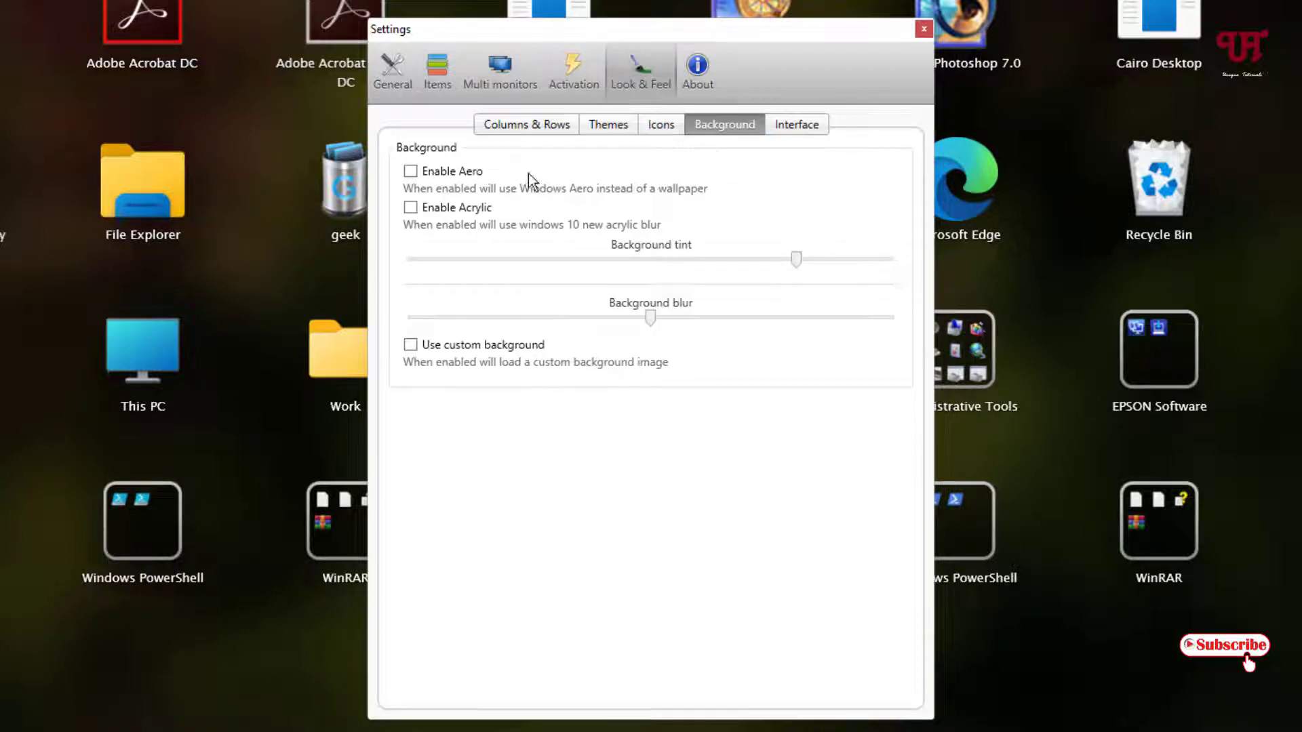
{"action": "left_click", "coordinate": [410, 172]}
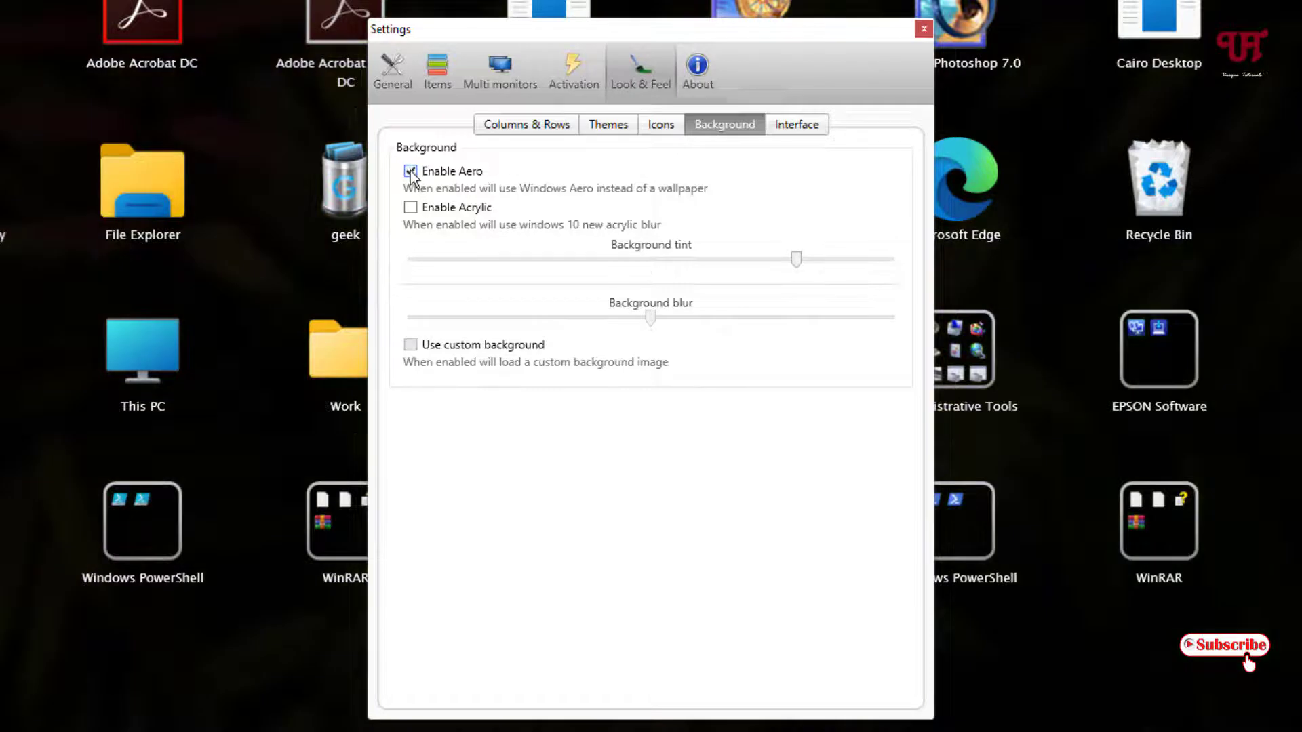
{"action": "left_click", "coordinate": [410, 172]}
{"action": "left_click", "coordinate": [410, 171]}
{"action": "left_click", "coordinate": [409, 206]}
{"action": "left_click", "coordinate": [409, 172]}
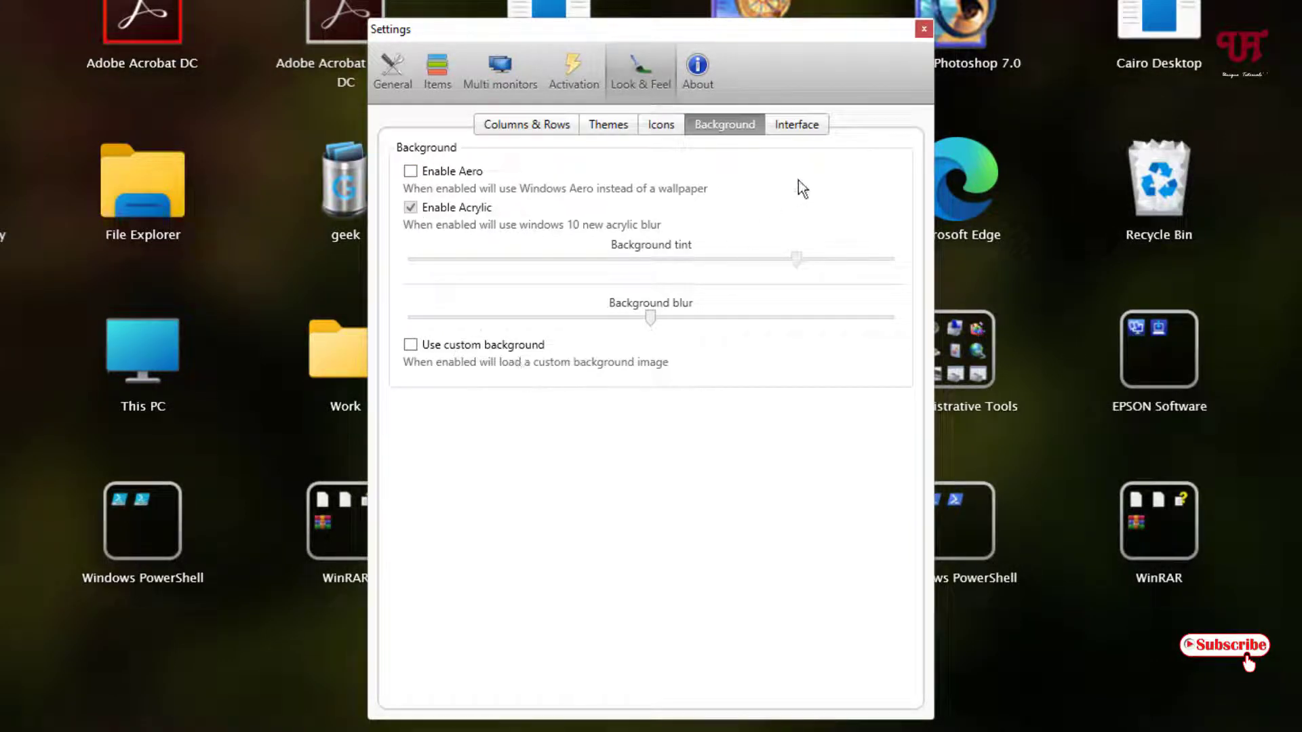
{"action": "left_click", "coordinate": [797, 125]}
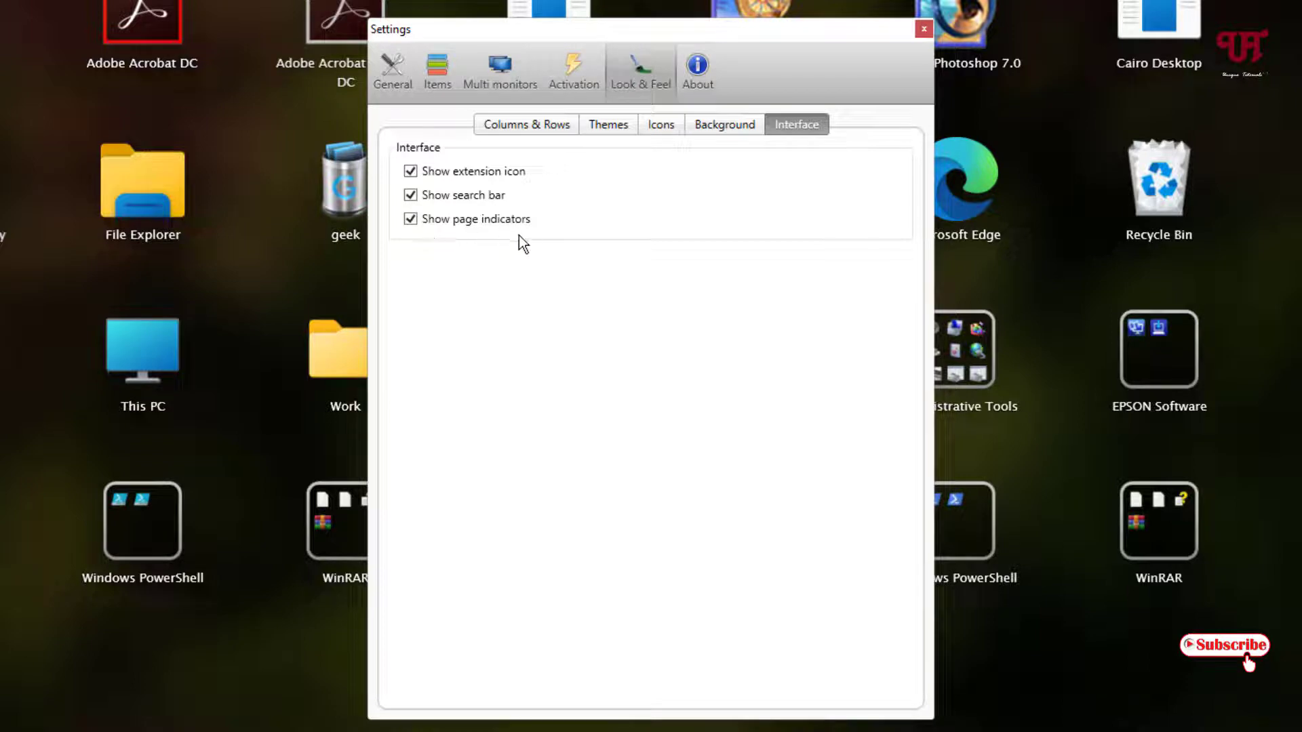
- Check the version details on the About page, then return to the General options
{"action": "left_click", "coordinate": [706, 82]}
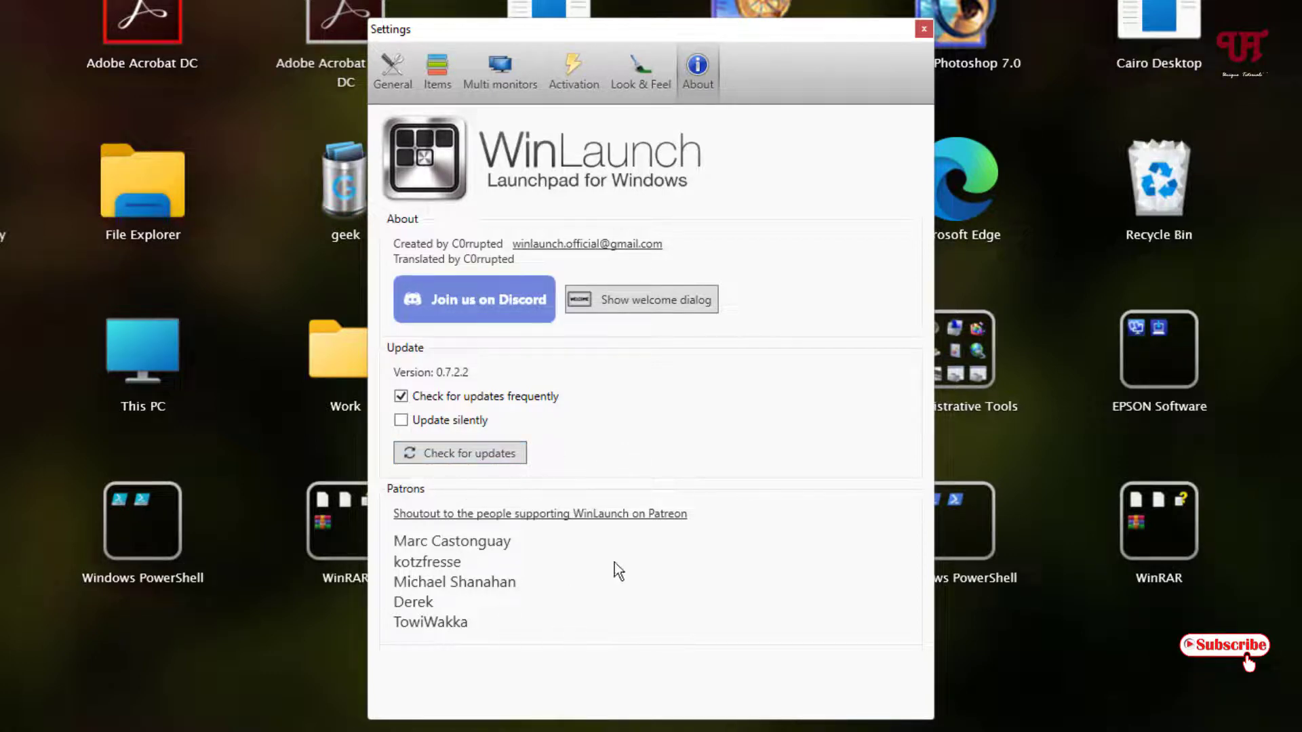
{"action": "left_click", "coordinate": [414, 65]}
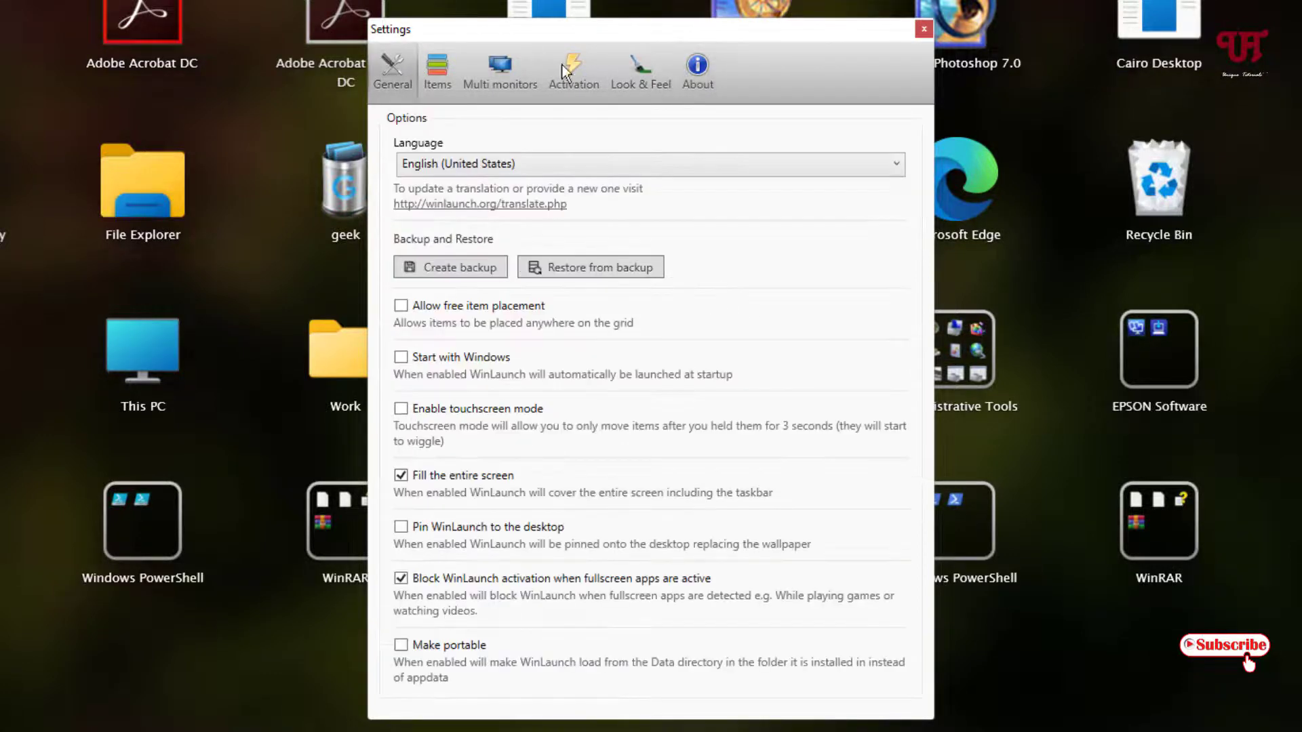
- Close Settings, summon the app grid via the top-left hot corner and desktop icon, then dismiss it
{"action": "left_click", "coordinate": [925, 29]}
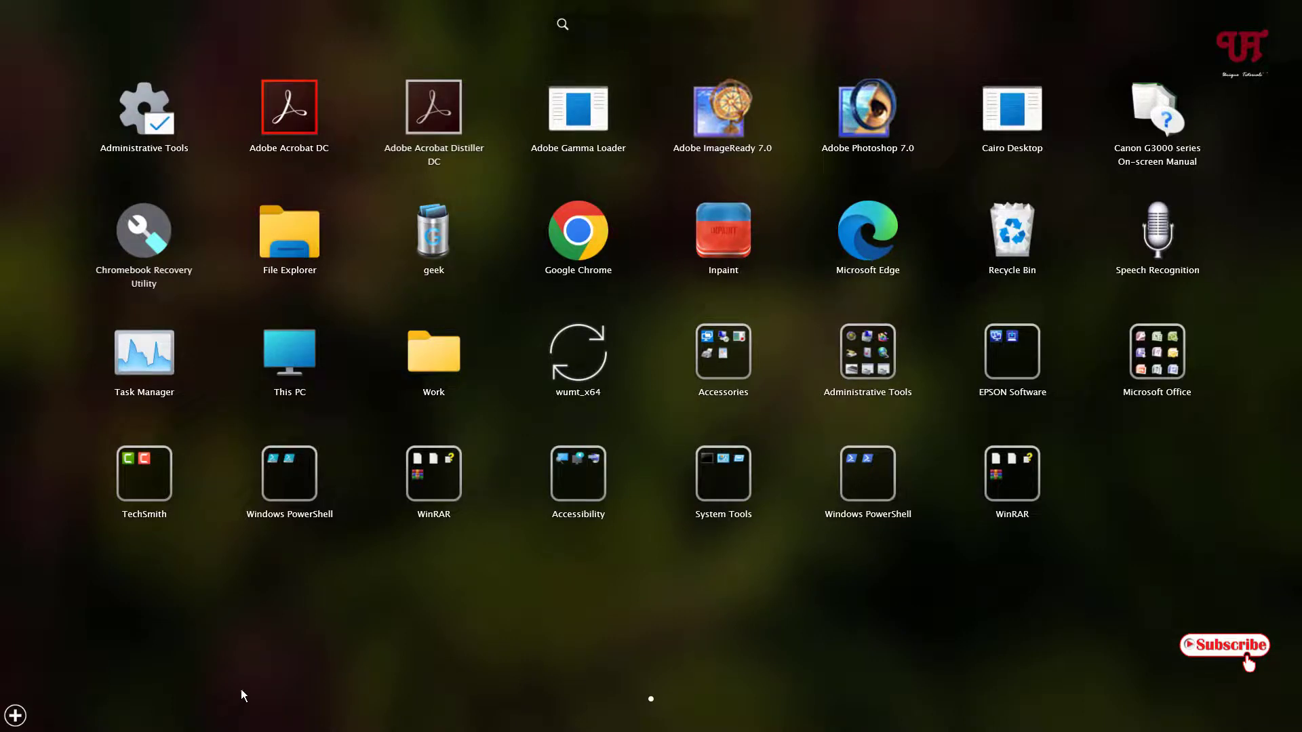
{"action": "mouse_move", "coordinate": [1, 2]}
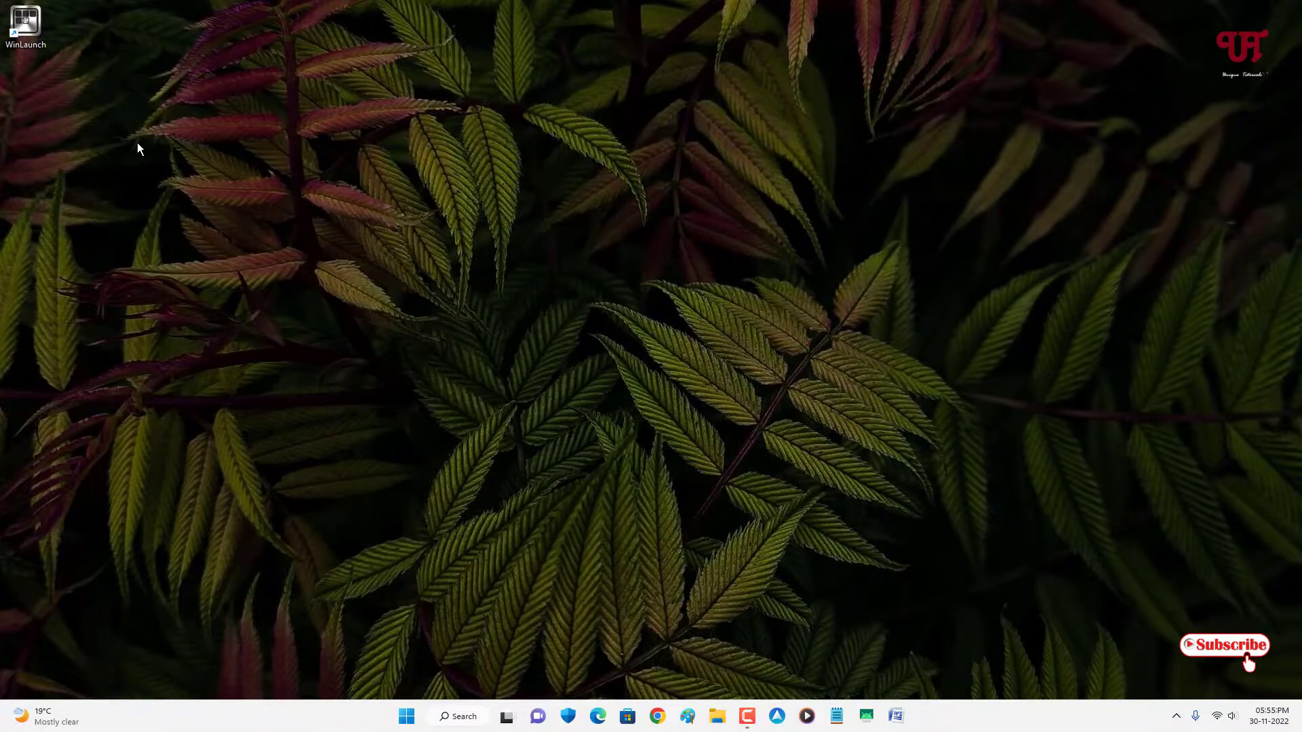
{"action": "double_click", "coordinate": [25, 22]}
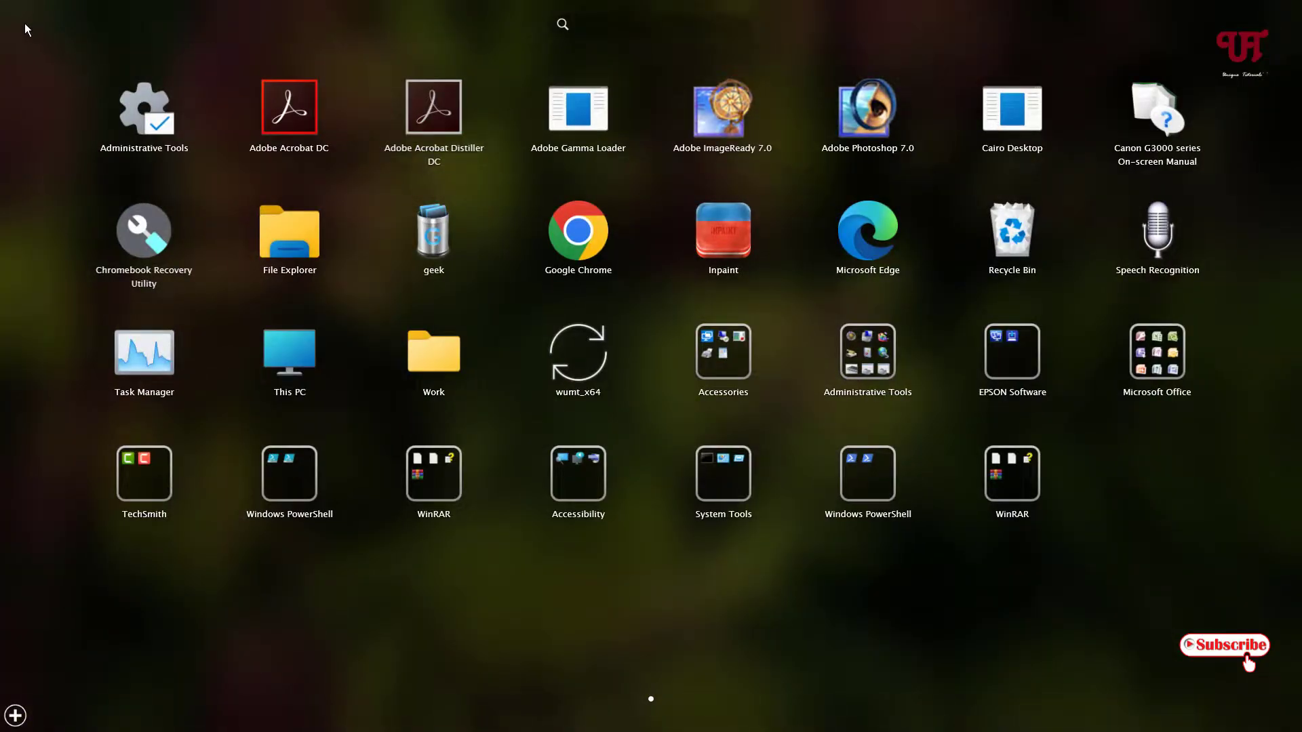
{"action": "left_click", "coordinate": [152, 148]}
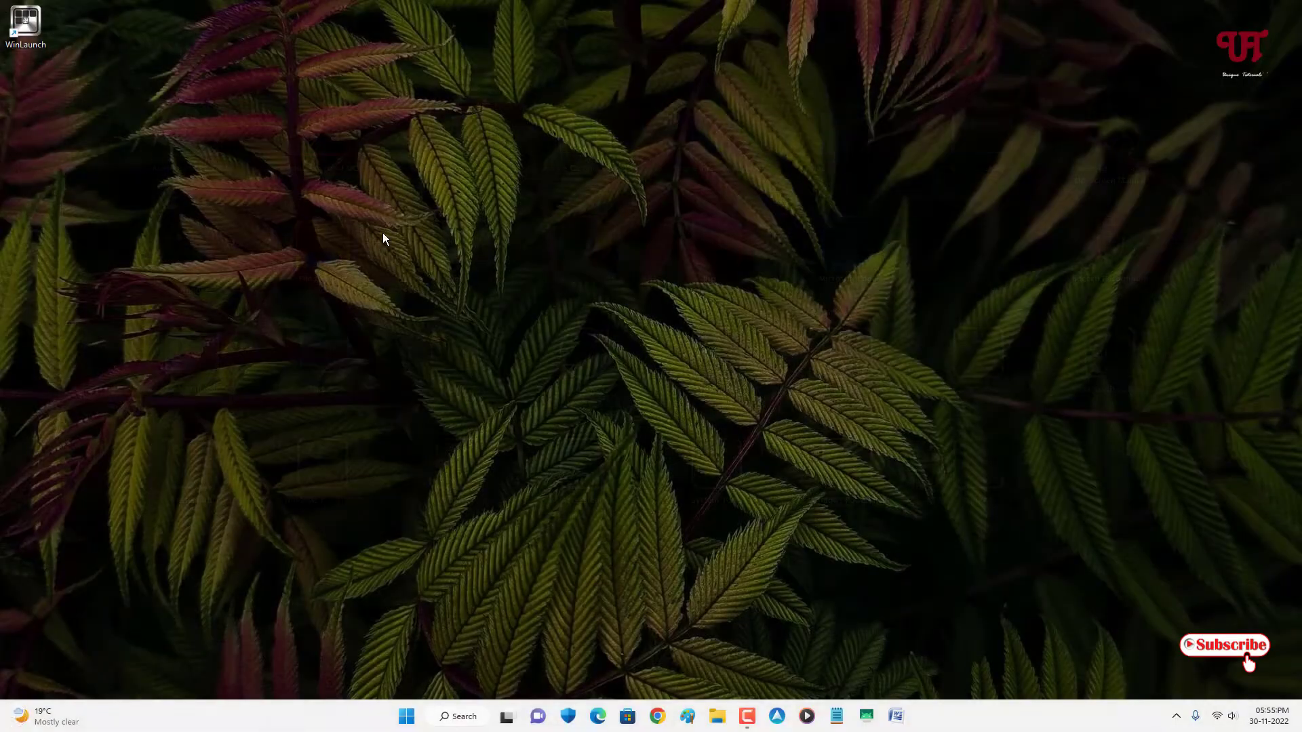